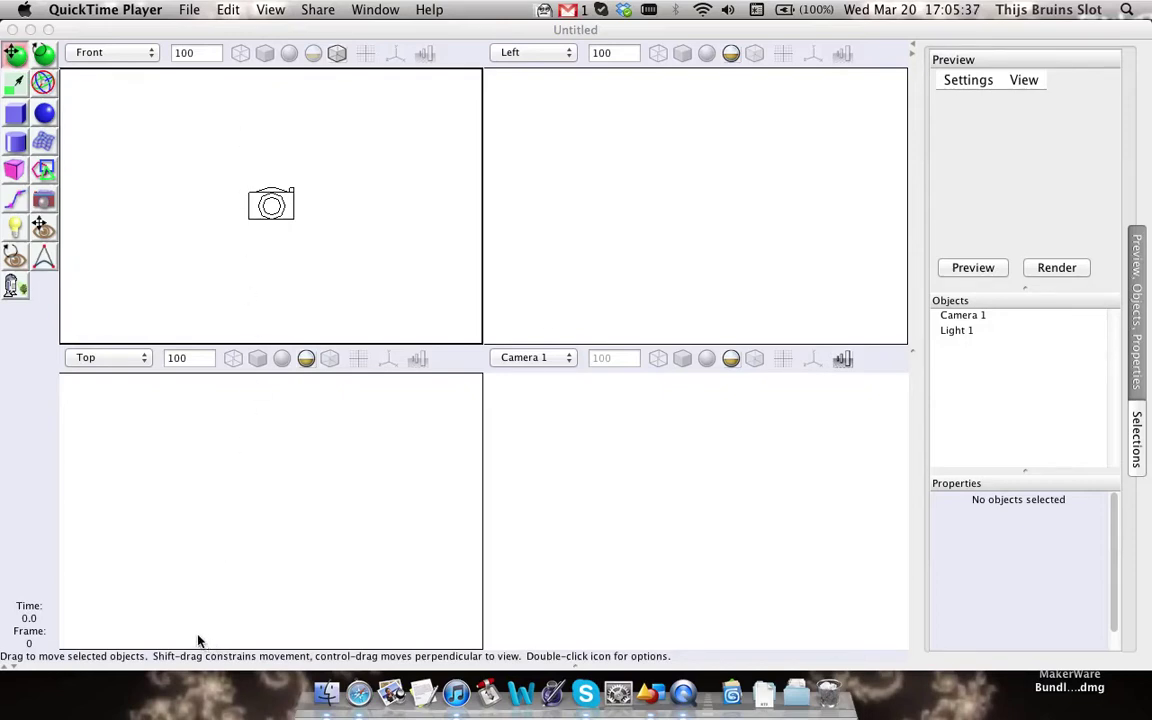
Step: Show the grid in all four views and delete Light 1 from the scene
{"action": "mouse_move", "coordinate": [493, 30]}
{"action": "left_mouse_down"}
{"action": "mouse_move", "coordinate": [496, 44]}
{"action": "mouse_move", "coordinate": [493, 30]}
{"action": "left_mouse_up"}
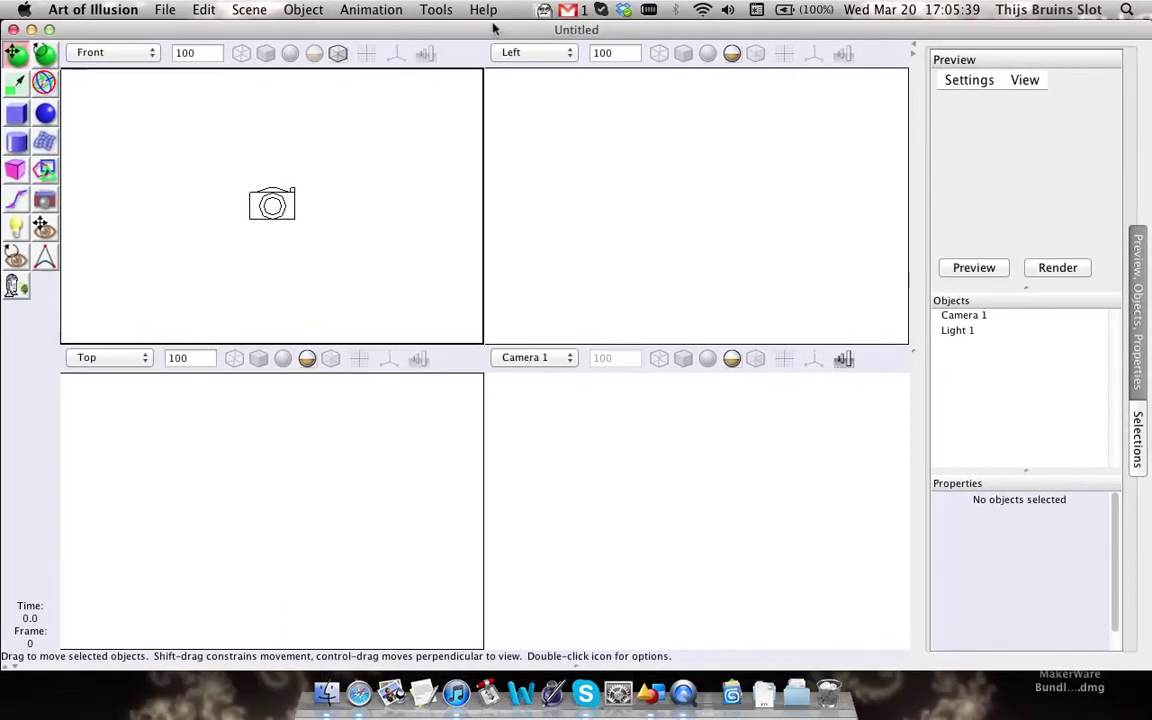
{"action": "left_click", "coordinate": [783, 358]}
{"action": "left_click", "coordinate": [360, 357]}
{"action": "left_click", "coordinate": [367, 52]}
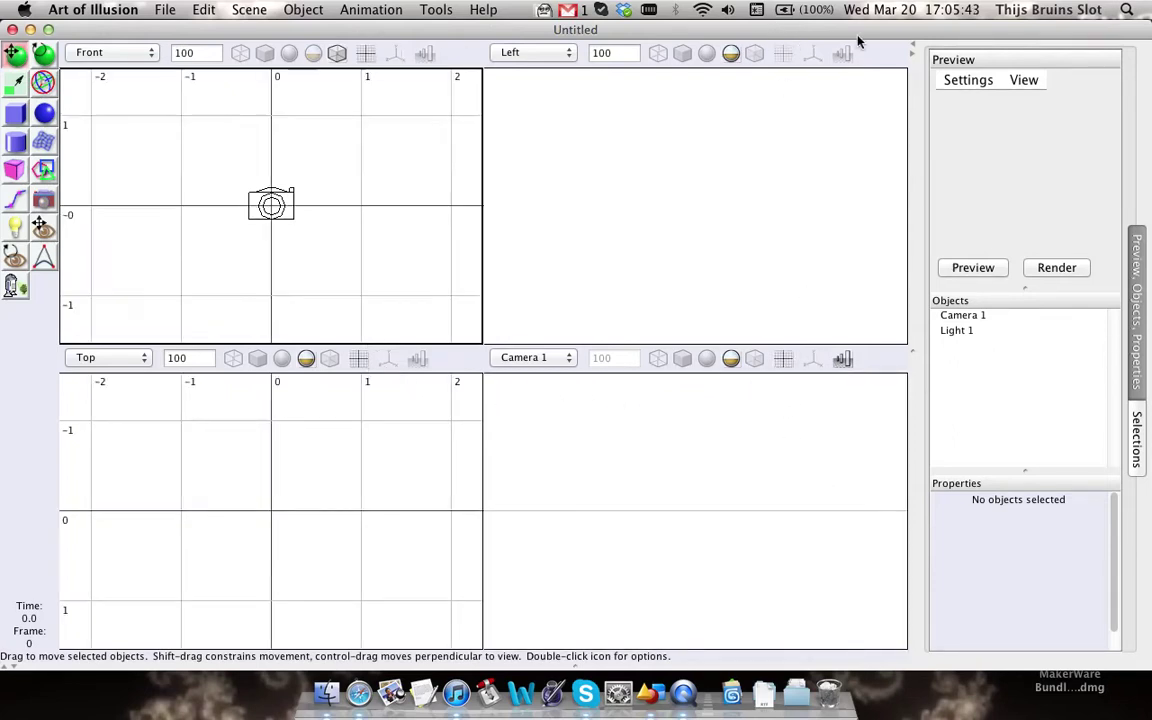
{"action": "left_click", "coordinate": [783, 52]}
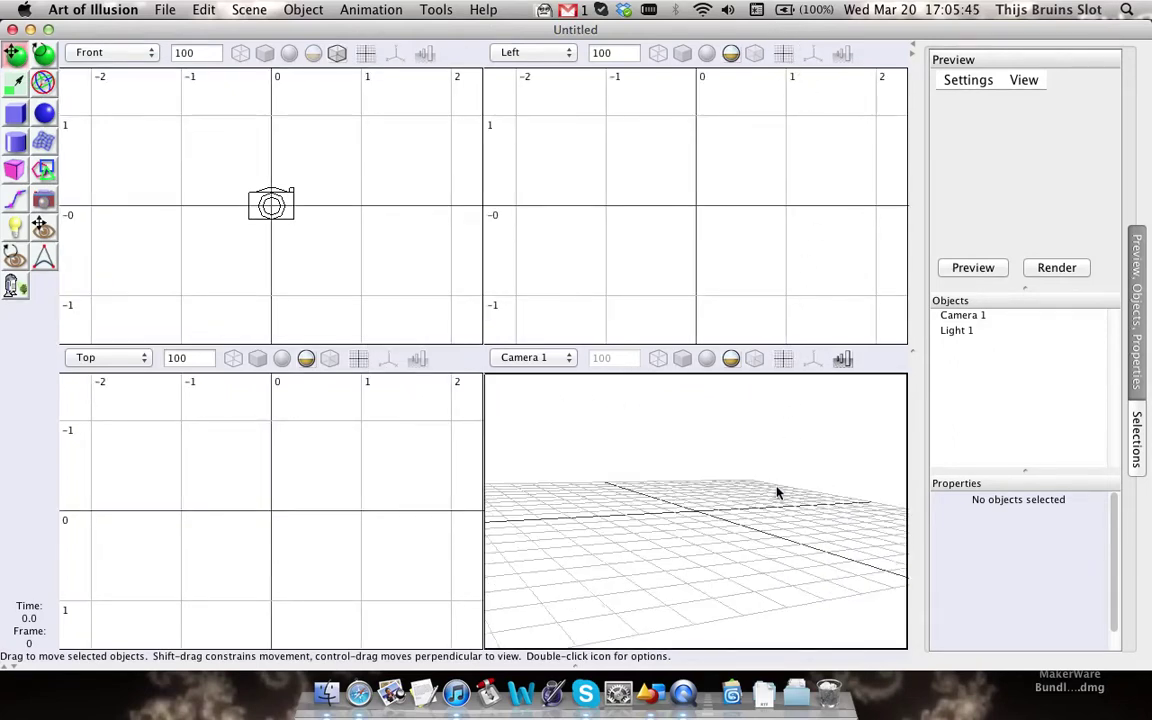
{"action": "left_click", "coordinate": [963, 331]}
{"action": "key", "text": "Delete"}
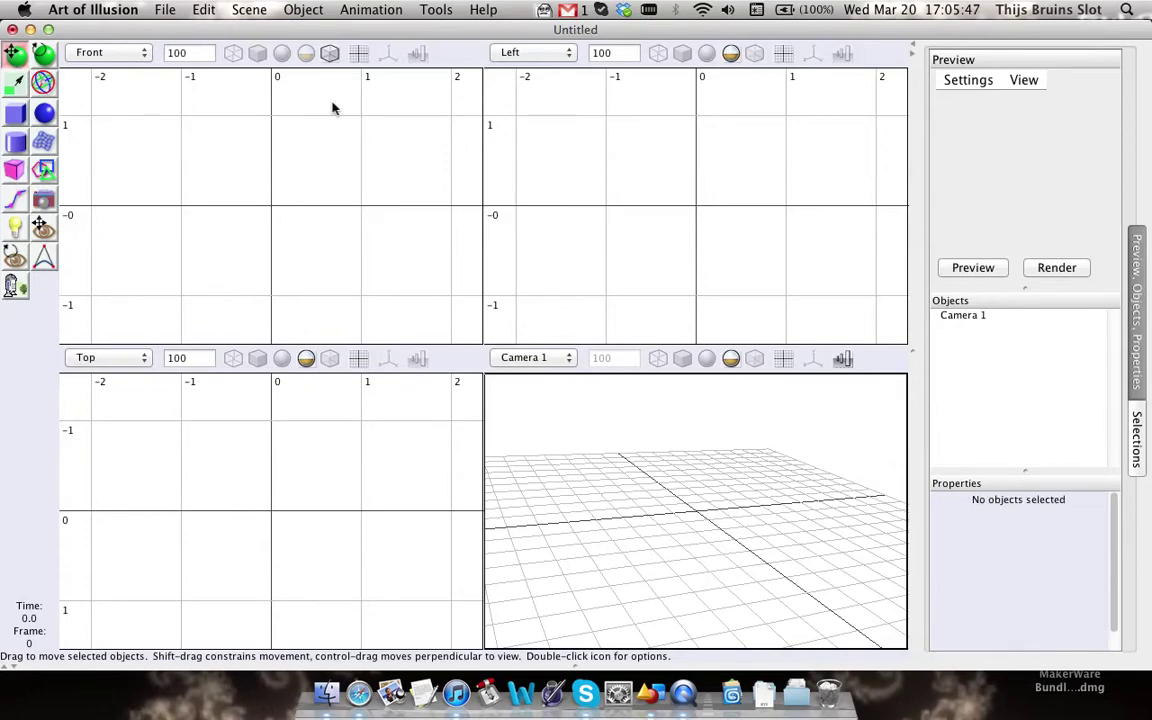
{"action": "left_click", "coordinate": [437, 9]}
{"action": "left_click", "coordinate": [437, 9]}
{"action": "left_click", "coordinate": [437, 8]}
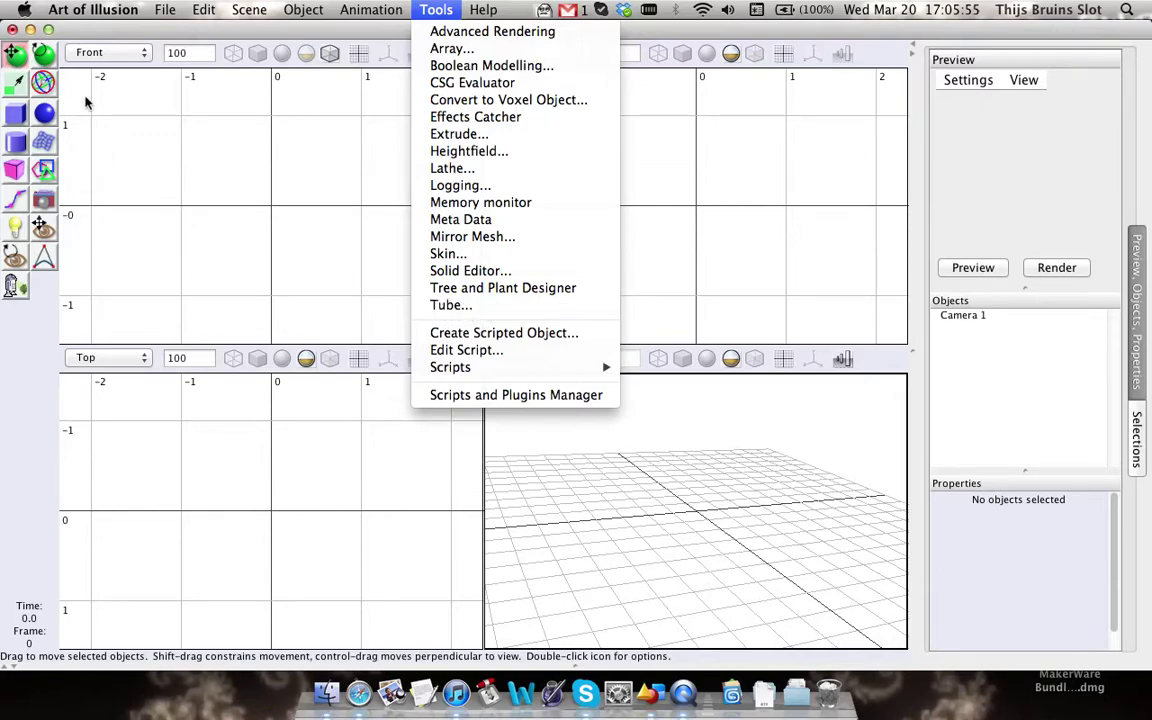
{"action": "left_click", "coordinate": [353, 5]}
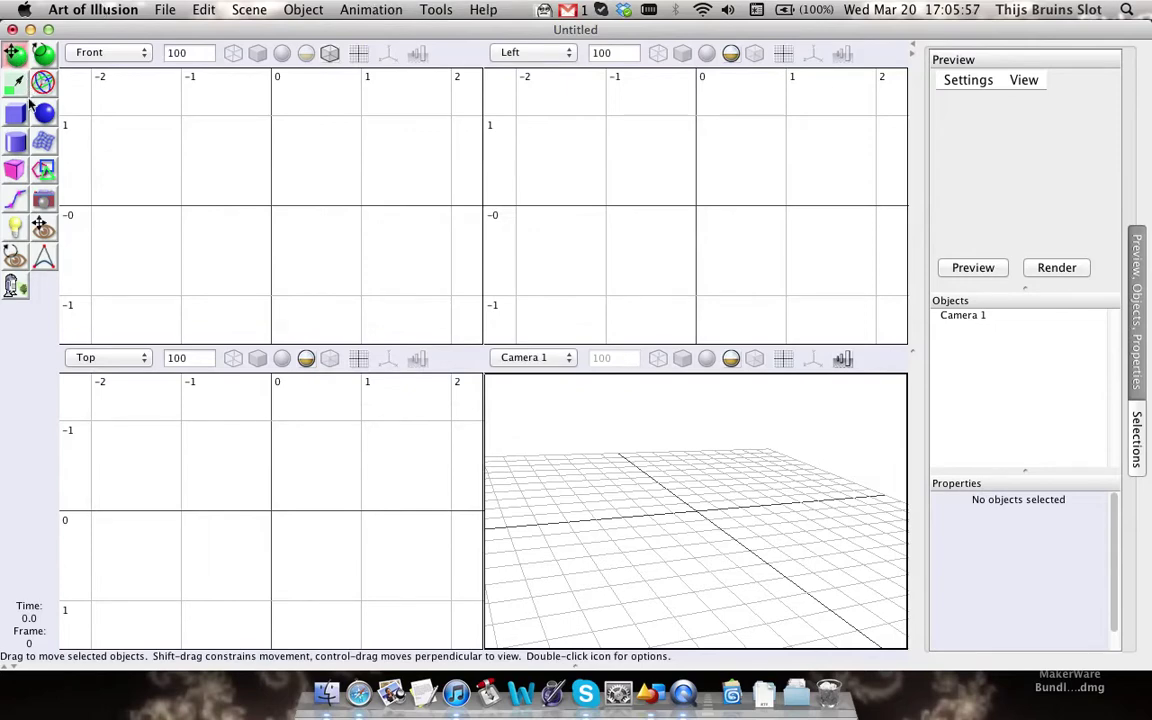
Step: Draw an open smooth curve in the Front view, starting at the origin and looping clockwise to about X -1.2, Y 1.2
{"action": "left_click", "coordinate": [14, 199]}
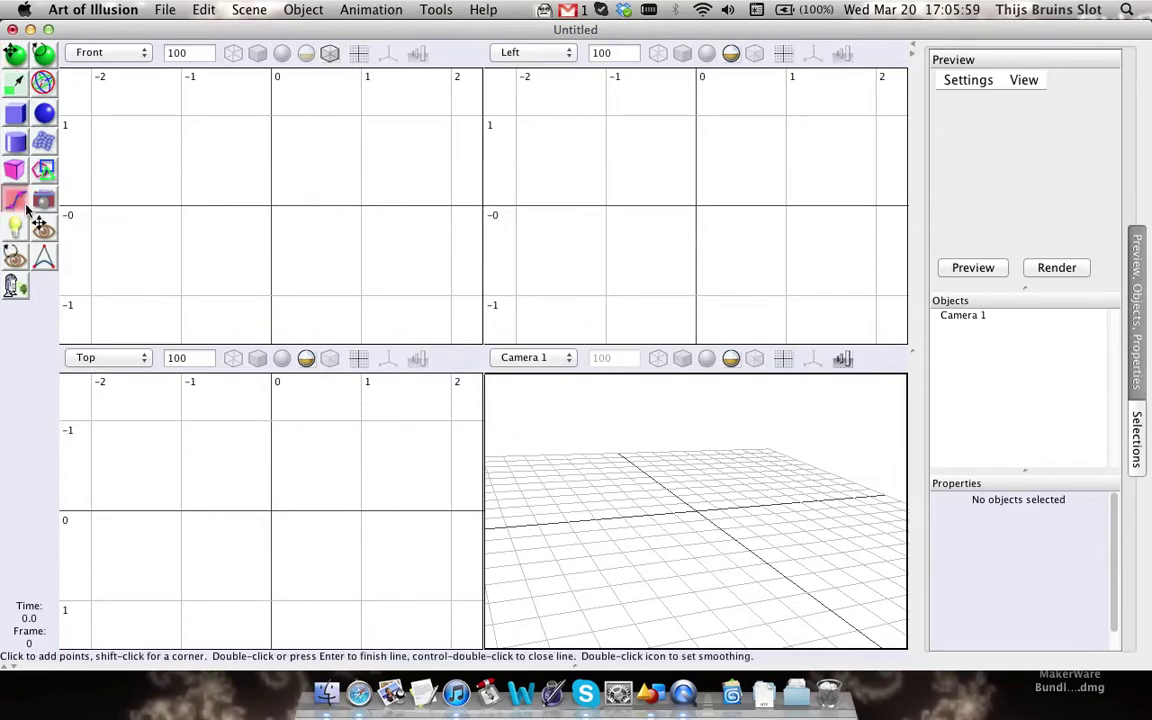
{"action": "left_click", "coordinate": [272, 199]}
{"action": "left_click", "coordinate": [282, 103]}
{"action": "left_click", "coordinate": [380, 102]}
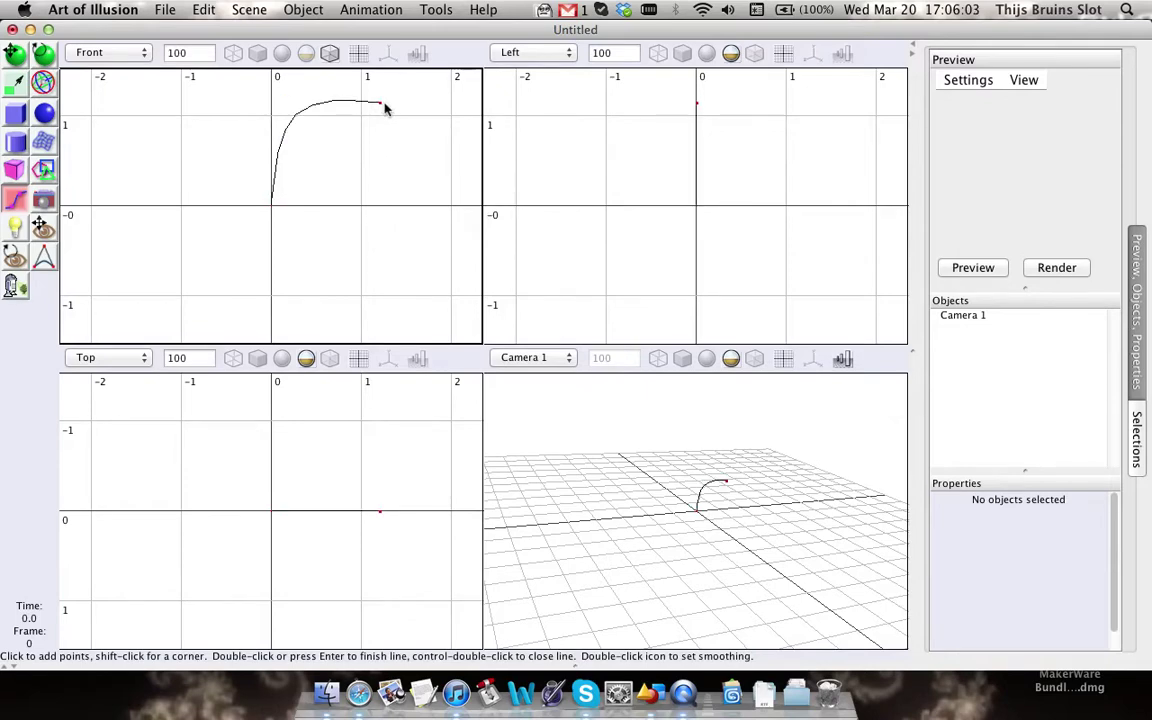
{"action": "left_click", "coordinate": [392, 226]}
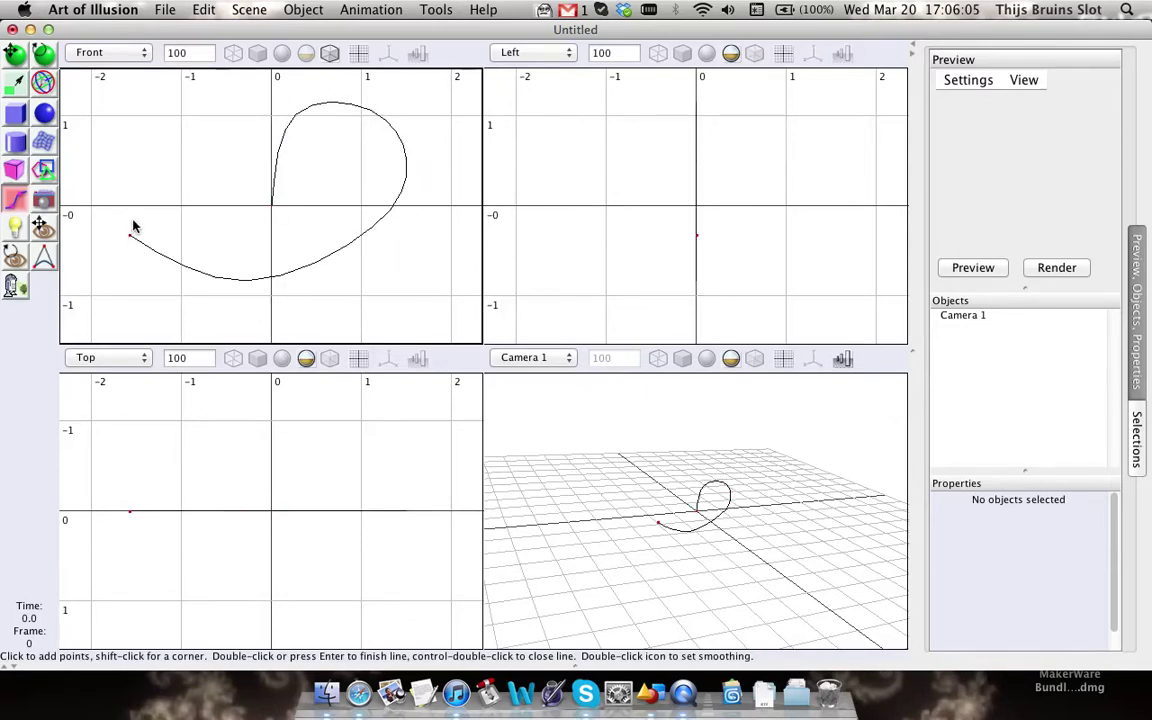
{"action": "double_click", "coordinate": [167, 97]}
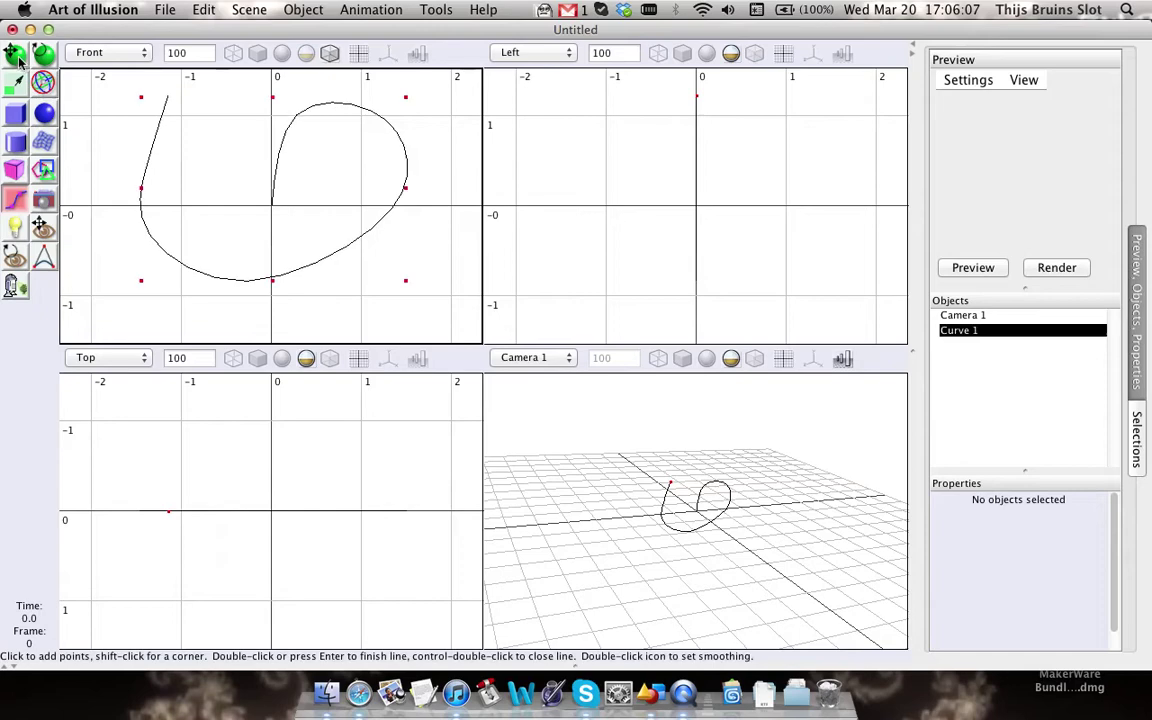
Step: Edit the curve by moving several of its points from different viewing angles so it bends in all three dimensions, and accept the new shape
{"action": "double_click", "coordinate": [965, 330]}
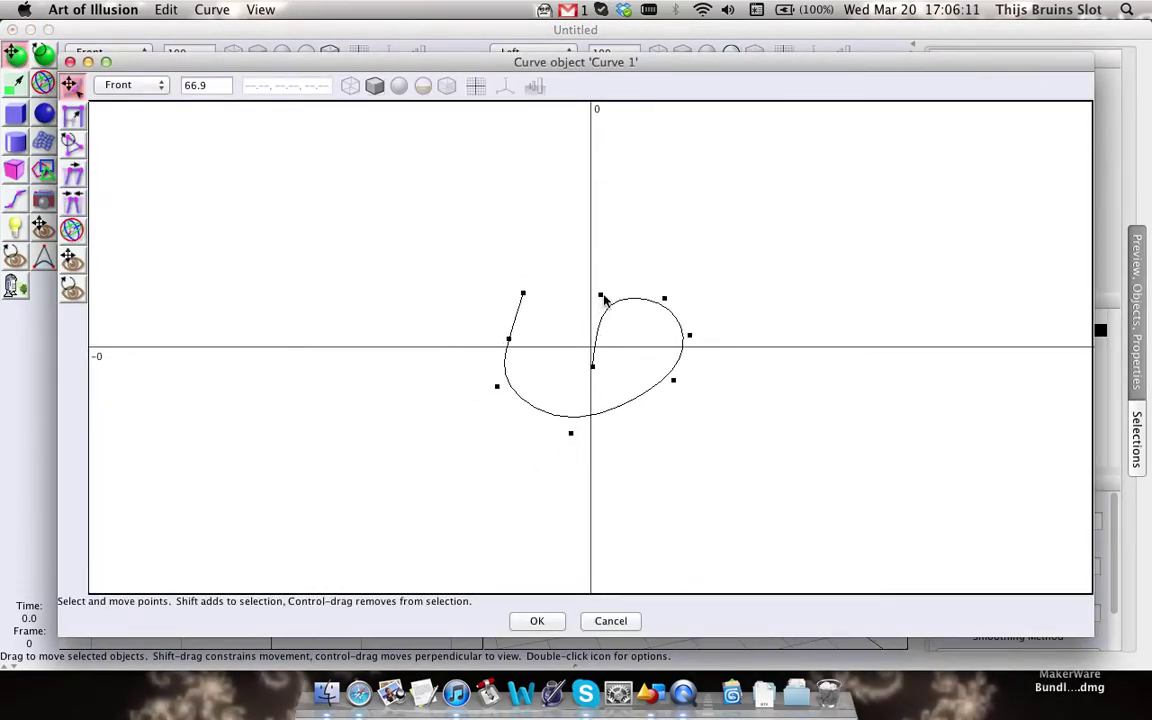
{"action": "middle_click_drag", "start_coordinate": [581, 282], "coordinate": [560, 369]}
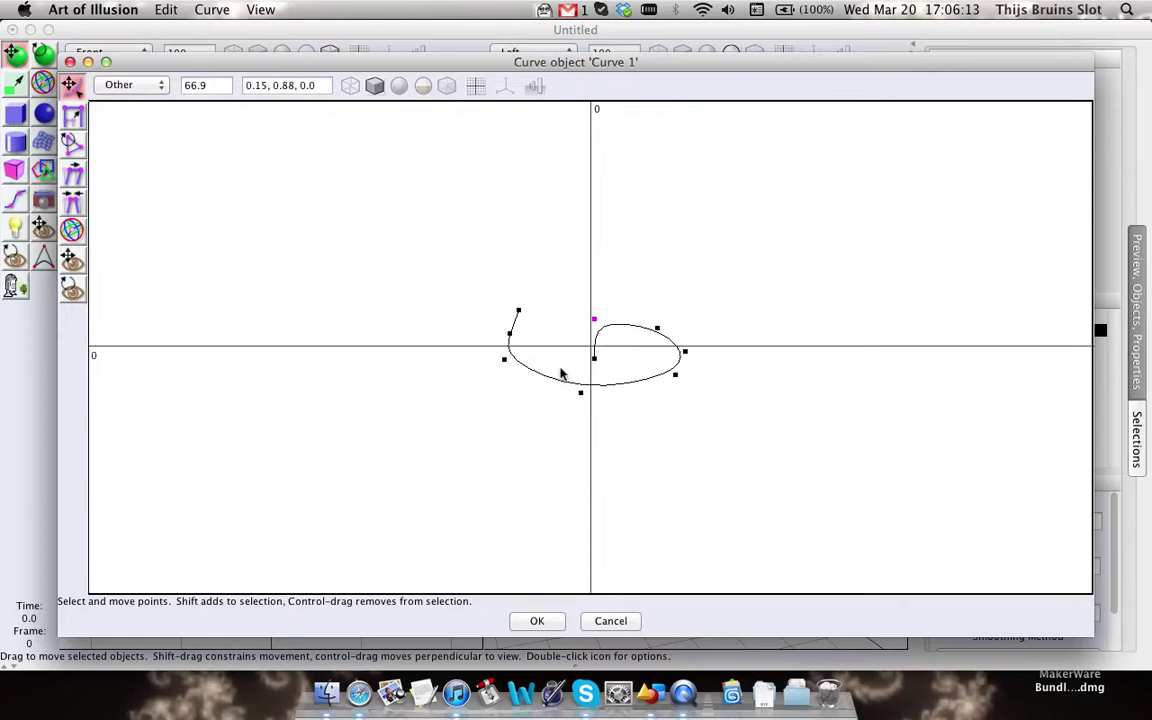
{"action": "left_click_drag", "start_coordinate": [594, 326], "coordinate": [620, 264]}
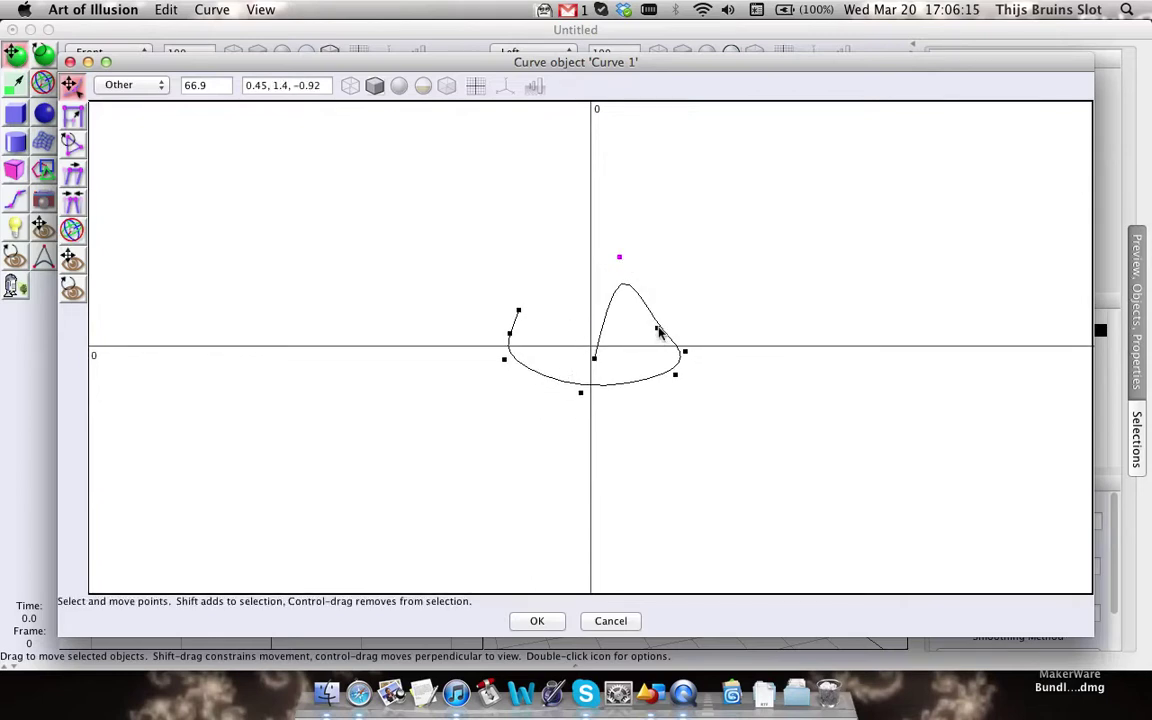
{"action": "left_click_drag", "start_coordinate": [658, 331], "coordinate": [621, 356]}
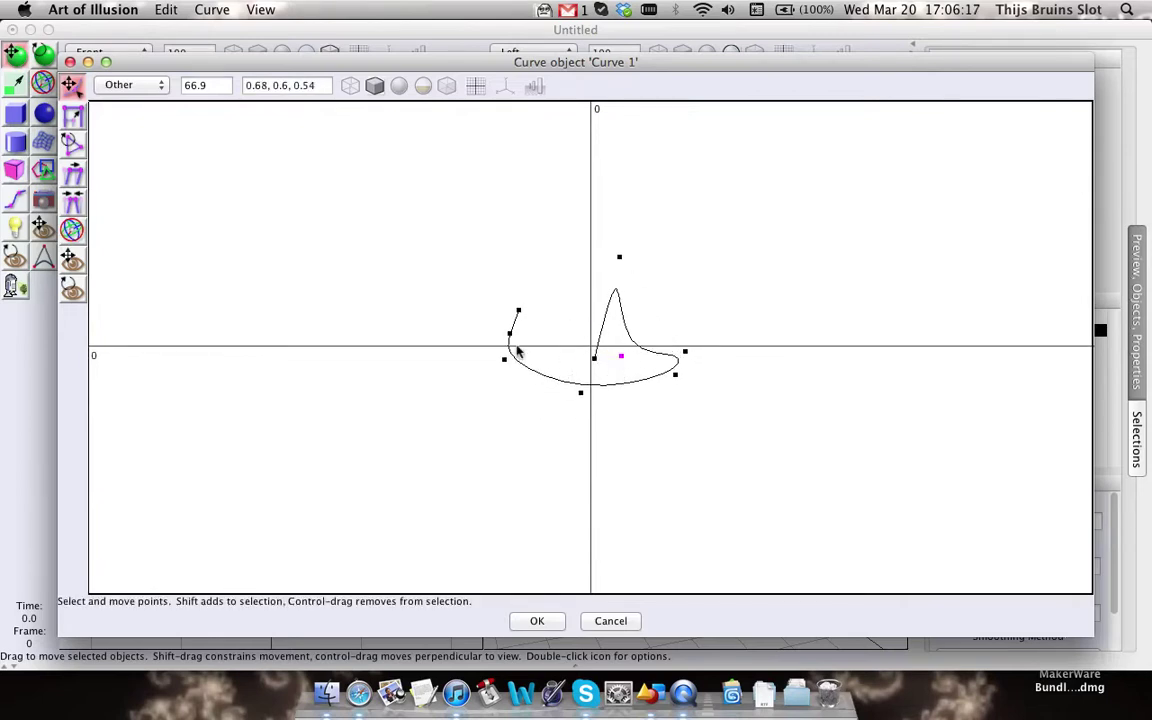
{"action": "left_click_drag", "start_coordinate": [509, 338], "coordinate": [480, 333]}
{"action": "middle_click_drag", "start_coordinate": [540, 376], "coordinate": [552, 448]}
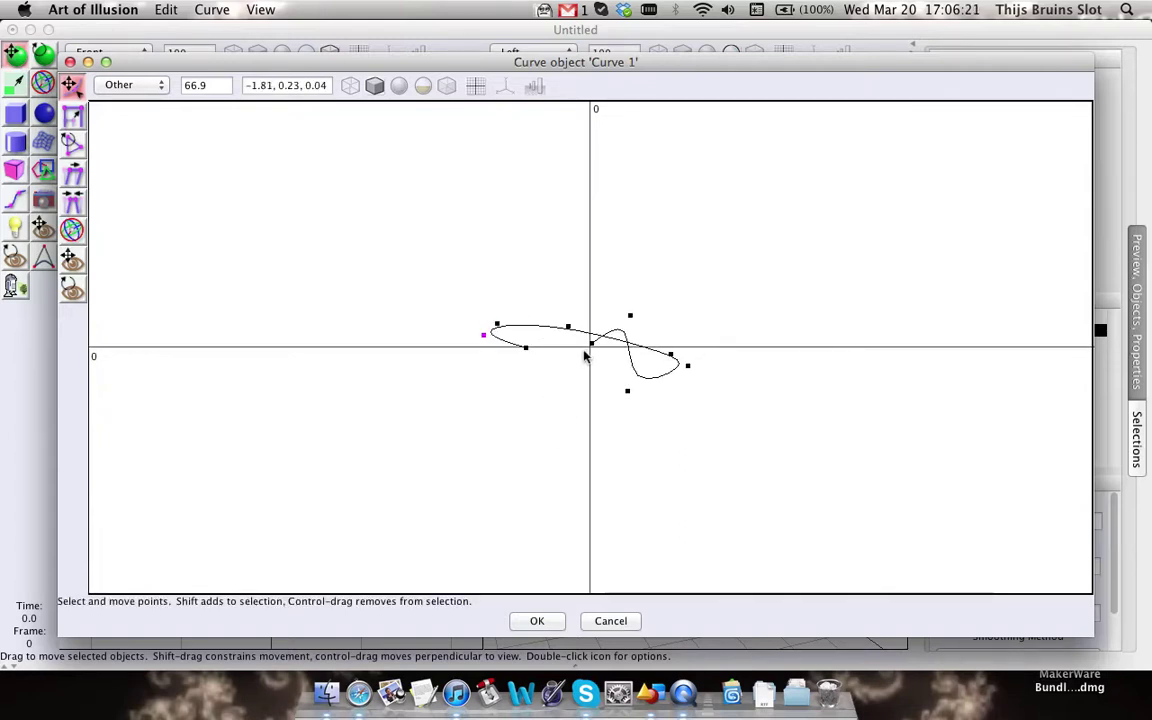
{"action": "left_click_drag", "start_coordinate": [568, 328], "coordinate": [568, 286]}
{"action": "middle_click_drag", "start_coordinate": [577, 352], "coordinate": [577, 245]}
{"action": "left_click", "coordinate": [537, 621]}
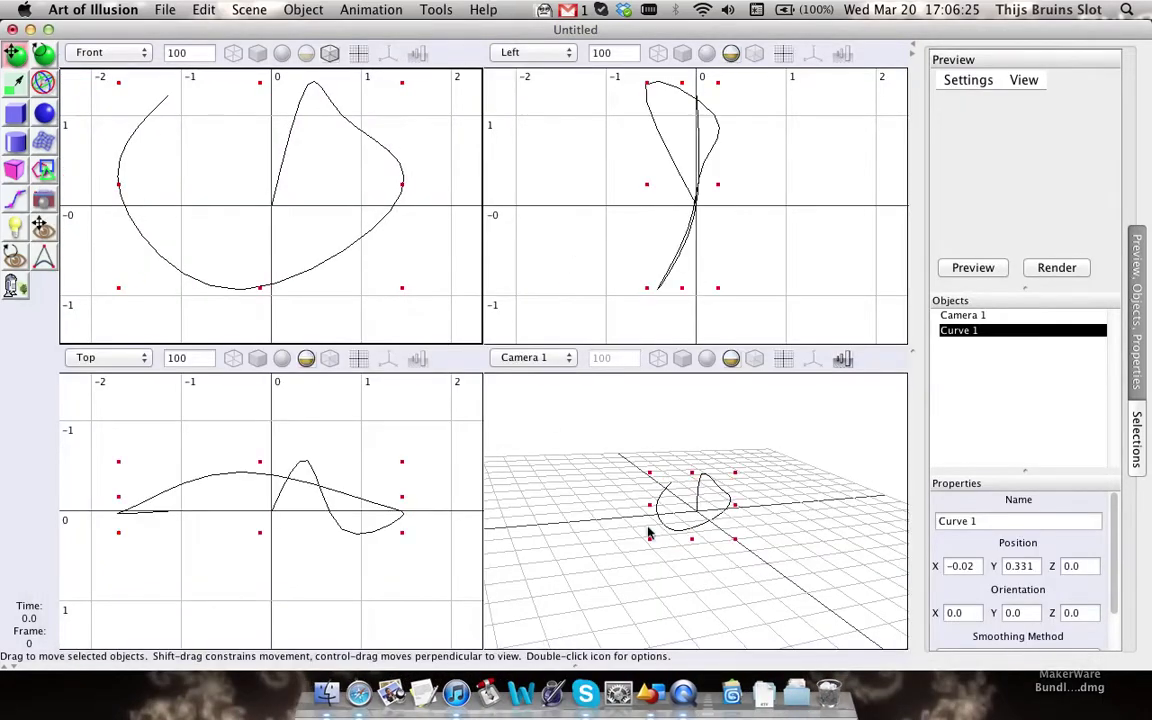
Step: Start the Tube tool on the selected curve, enlarge its dialog and rotate the preview
{"action": "left_click", "coordinate": [420, 9]}
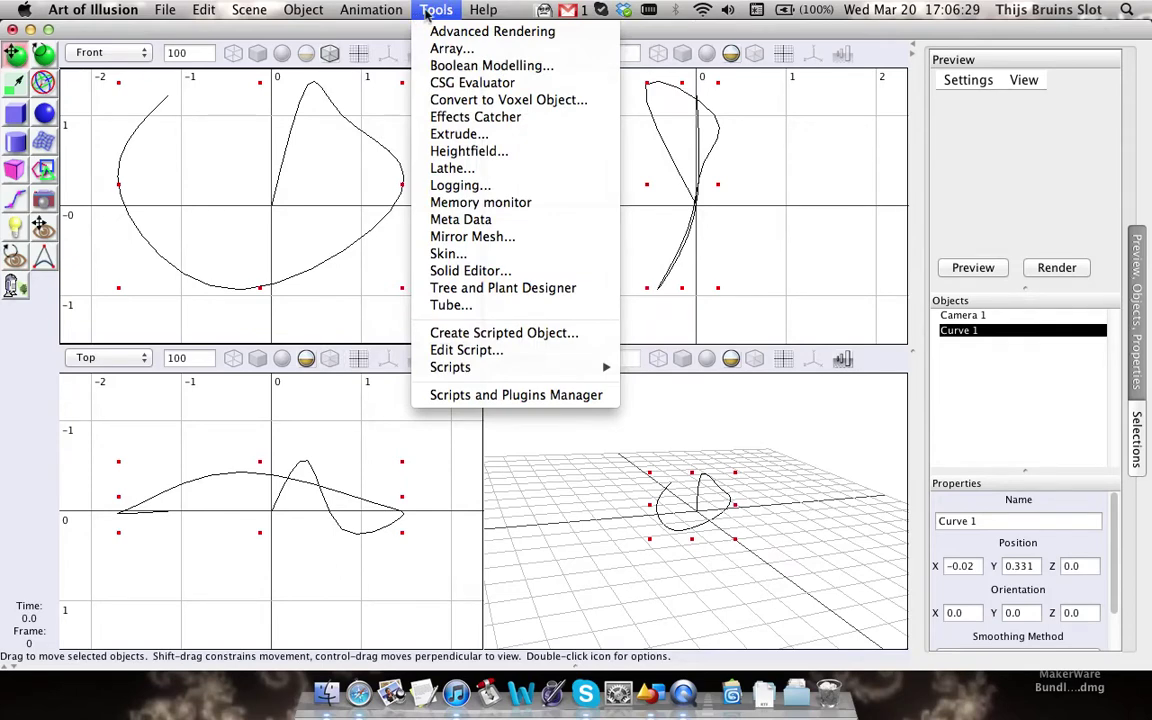
{"action": "left_click", "coordinate": [488, 306]}
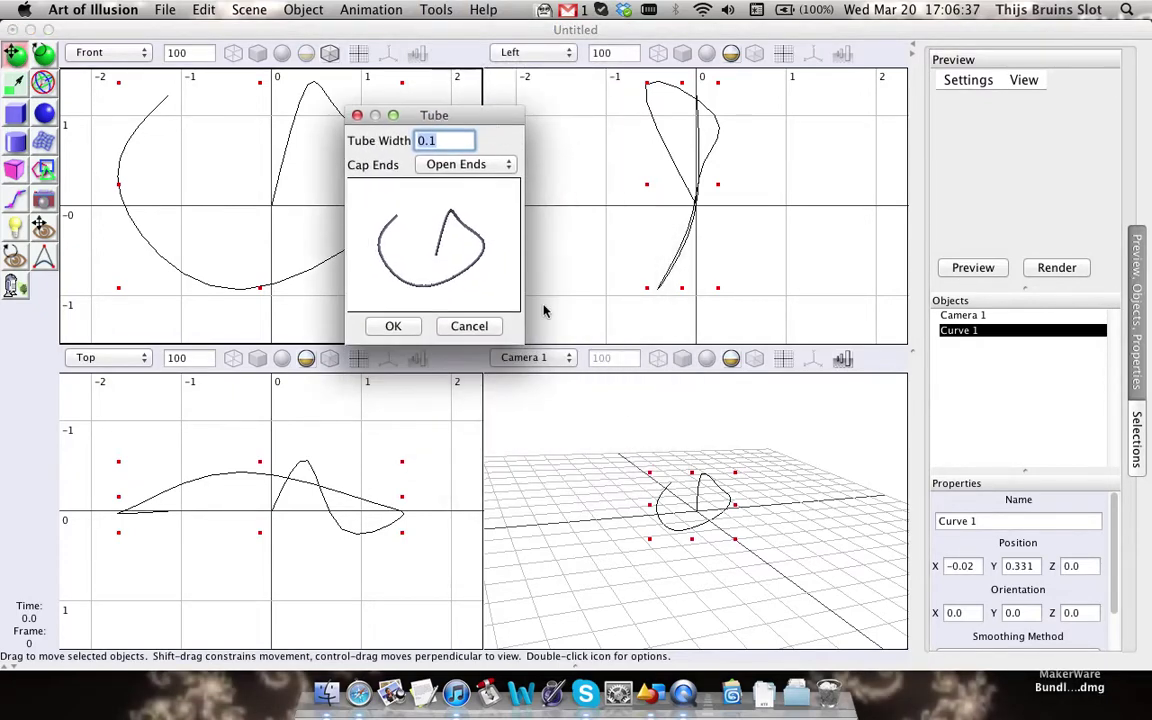
{"action": "left_click_drag", "start_coordinate": [525, 346], "coordinate": [672, 486]}
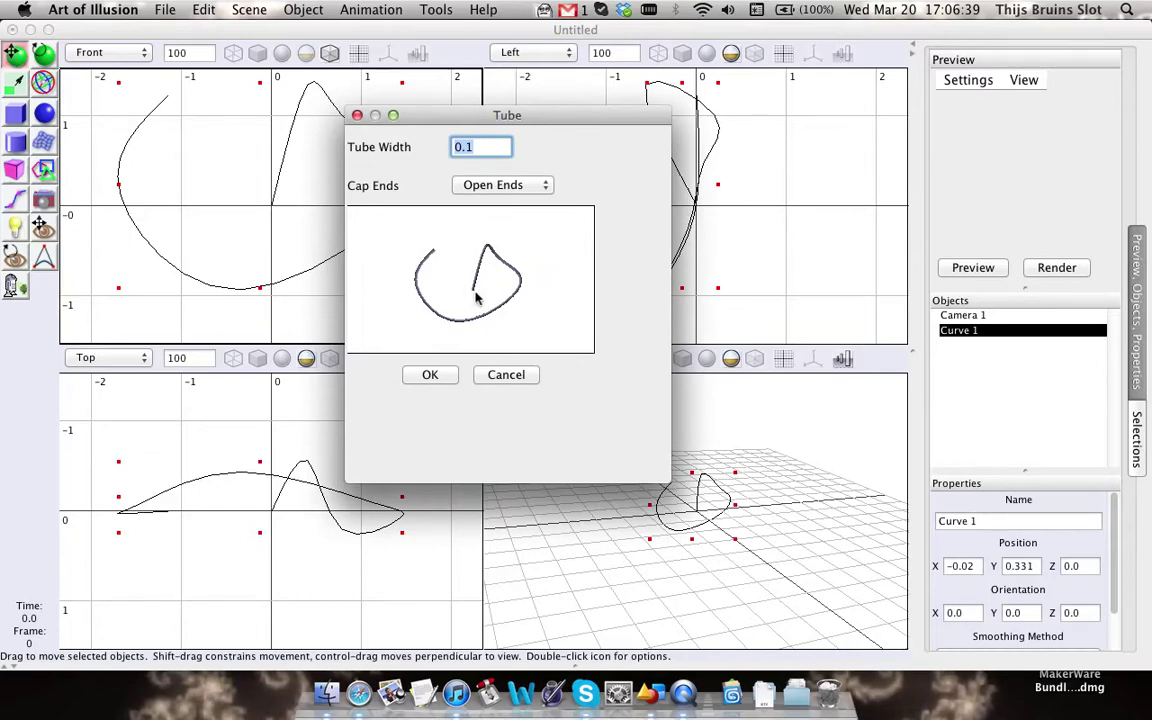
{"action": "left_click_drag", "start_coordinate": [490, 289], "coordinate": [528, 224]}
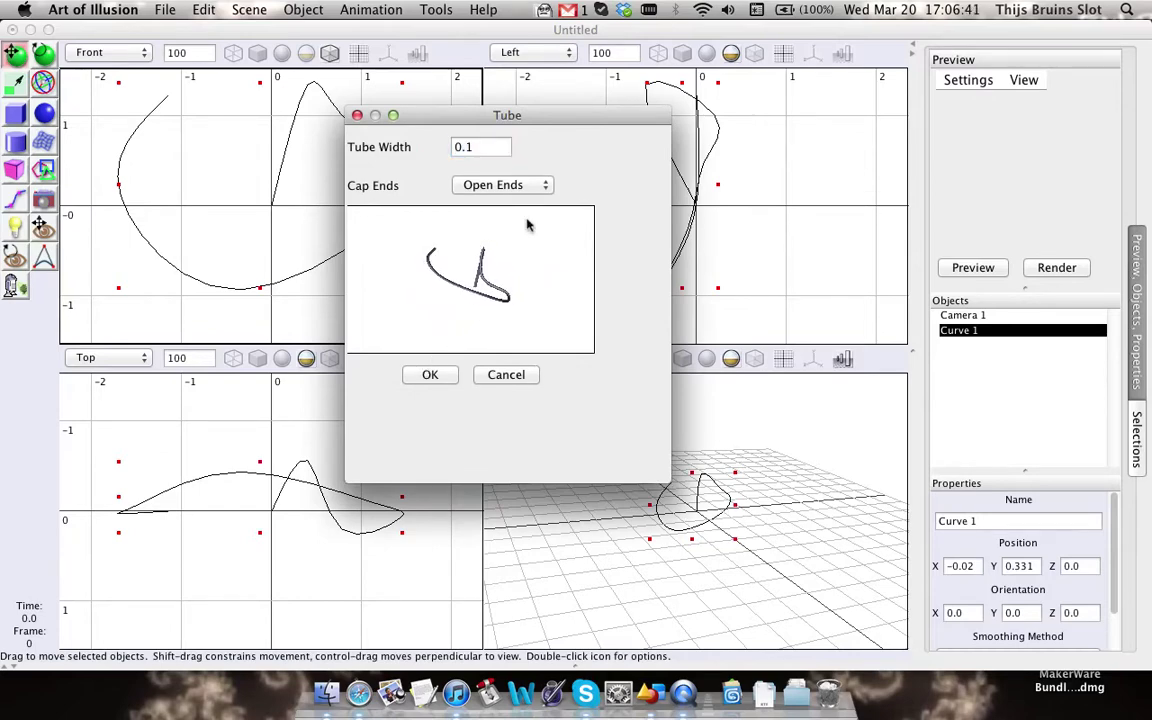
Step: Try tube widths of 0.5 and 1 in the Tube preview
{"action": "left_click", "coordinate": [469, 150]}
{"action": "key", "text": "BackSpace"}
{"action": "type", "text": "5"}
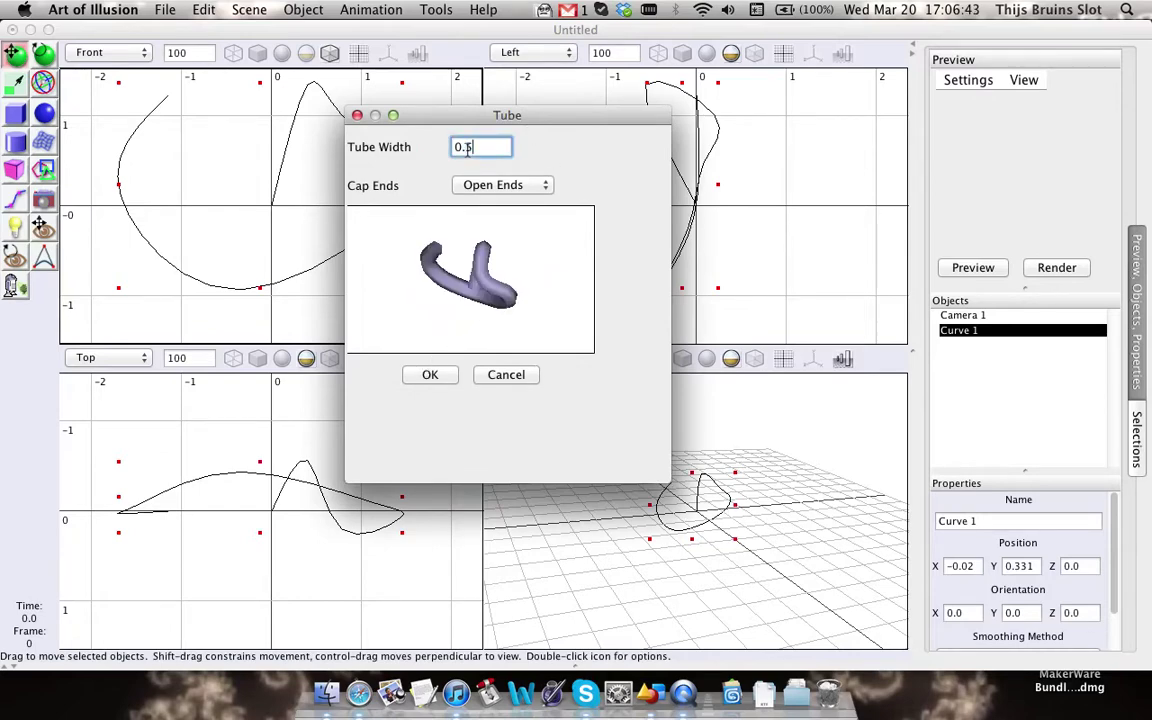
{"action": "left_click_drag", "start_coordinate": [493, 262], "coordinate": [505, 222]}
{"action": "left_click", "coordinate": [475, 145]}
{"action": "left_click_drag", "start_coordinate": [476, 146], "coordinate": [452, 146]}
{"action": "type", "text": "1"}
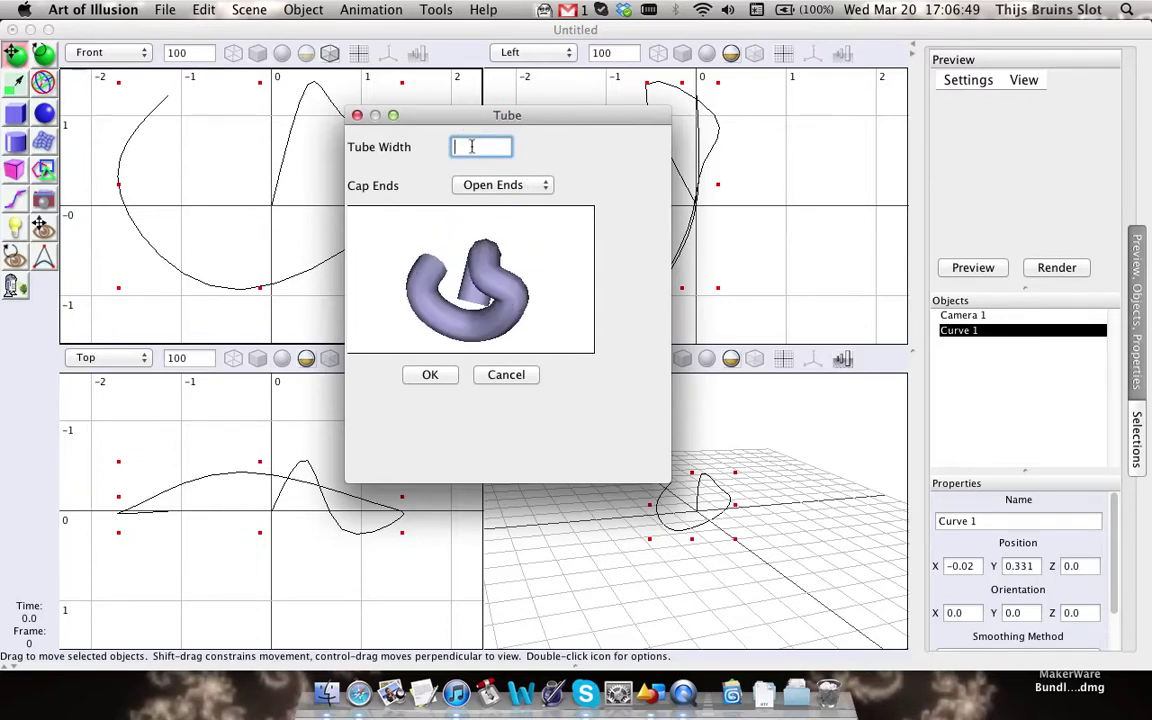
Step: Set the tube width to 0.7, keep Open Ends as the cap option, and examine the tube's ends in the preview
{"action": "type", "text": "0.7"}
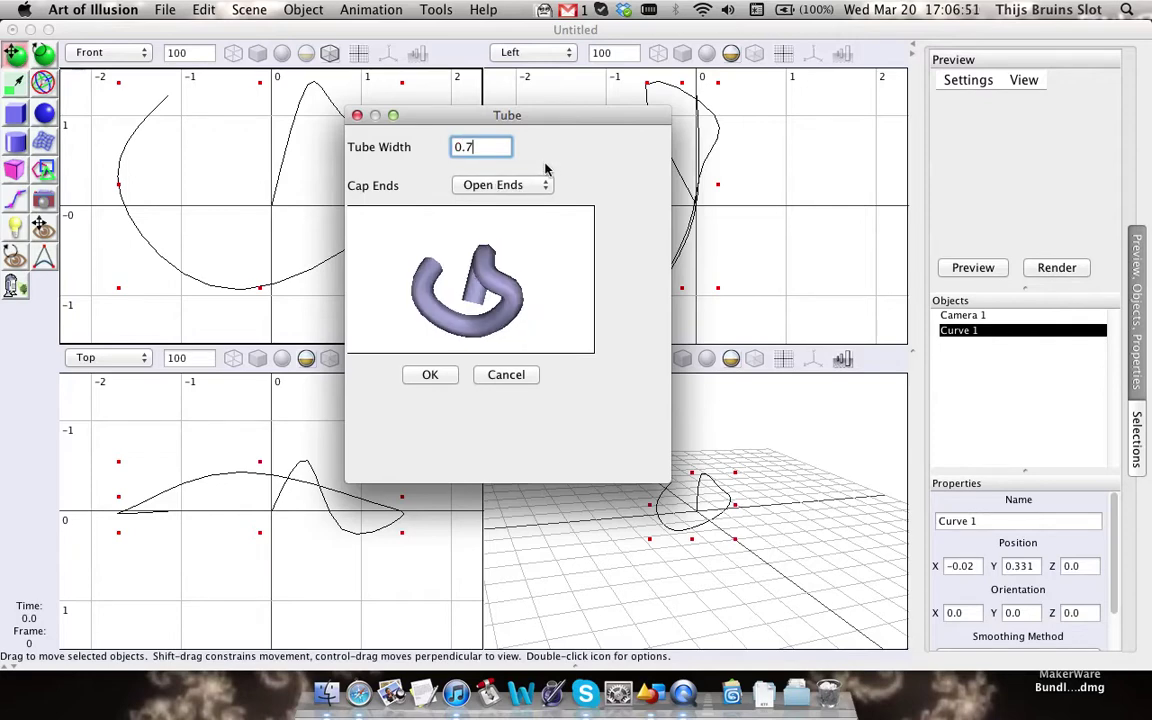
{"action": "right_click_drag", "start_coordinate": [468, 304], "coordinate": [490, 291]}
{"action": "left_click", "coordinate": [529, 187]}
{"action": "left_click", "coordinate": [588, 161]}
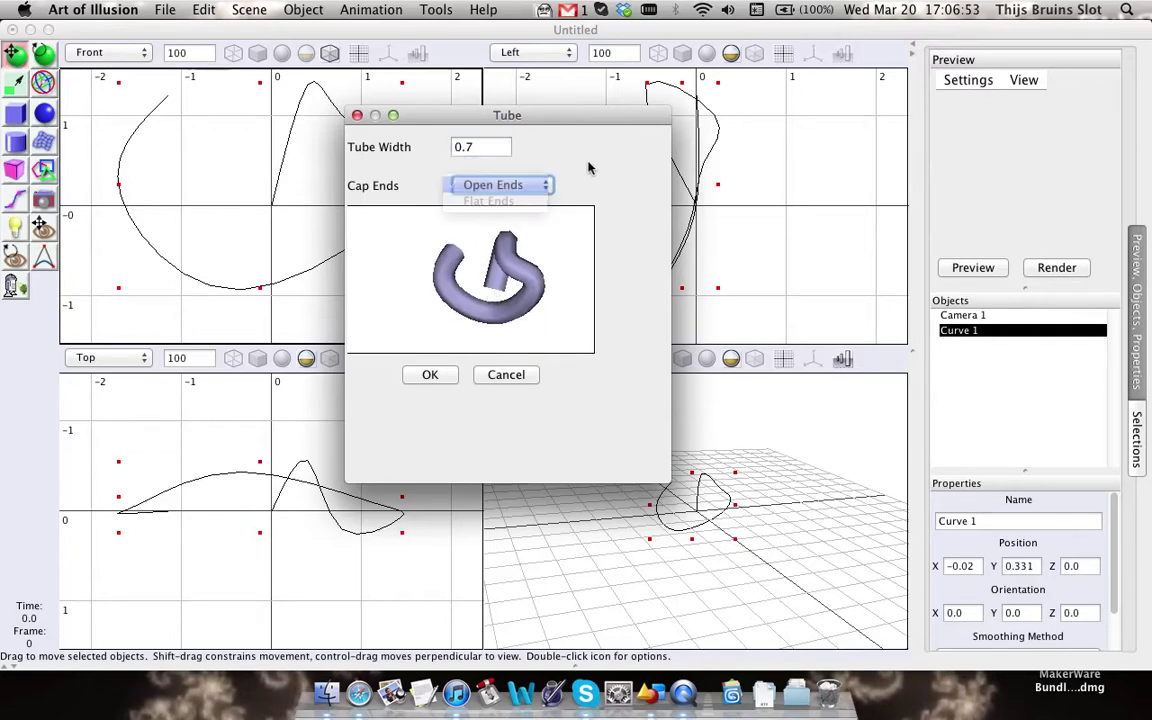
{"action": "left_click_drag", "start_coordinate": [483, 244], "coordinate": [528, 196]}
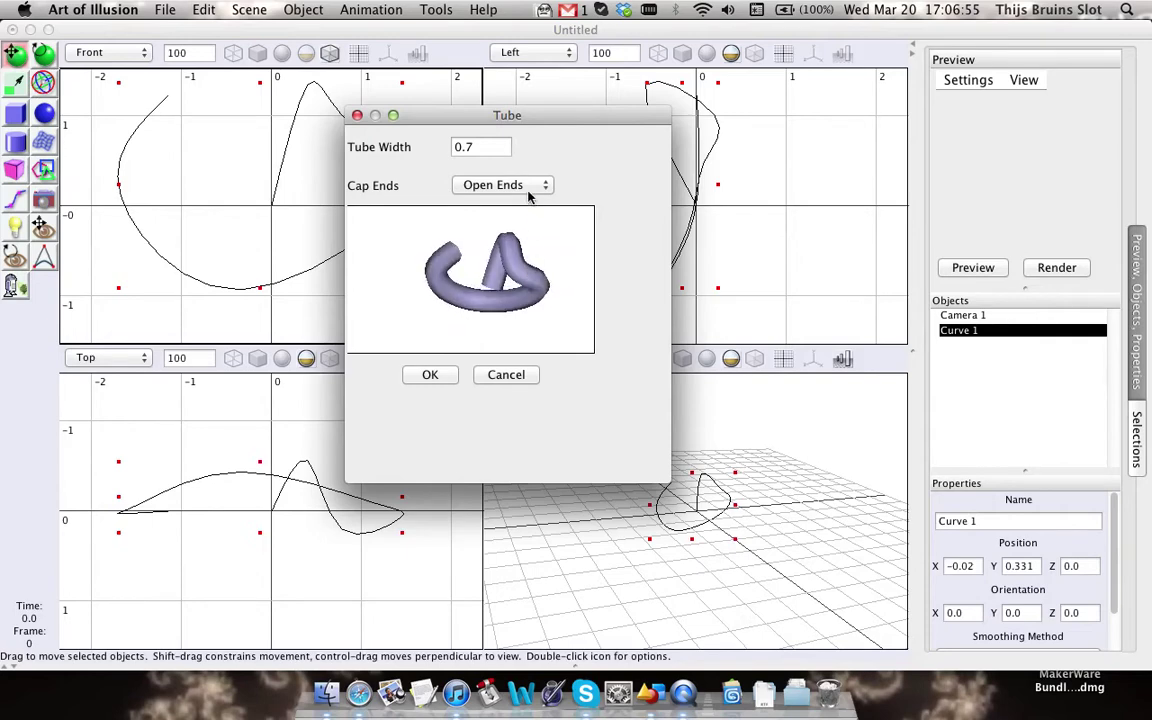
{"action": "left_click", "coordinate": [528, 190]}
{"action": "left_click", "coordinate": [480, 185]}
{"action": "left_click_drag", "start_coordinate": [467, 224], "coordinate": [455, 255]}
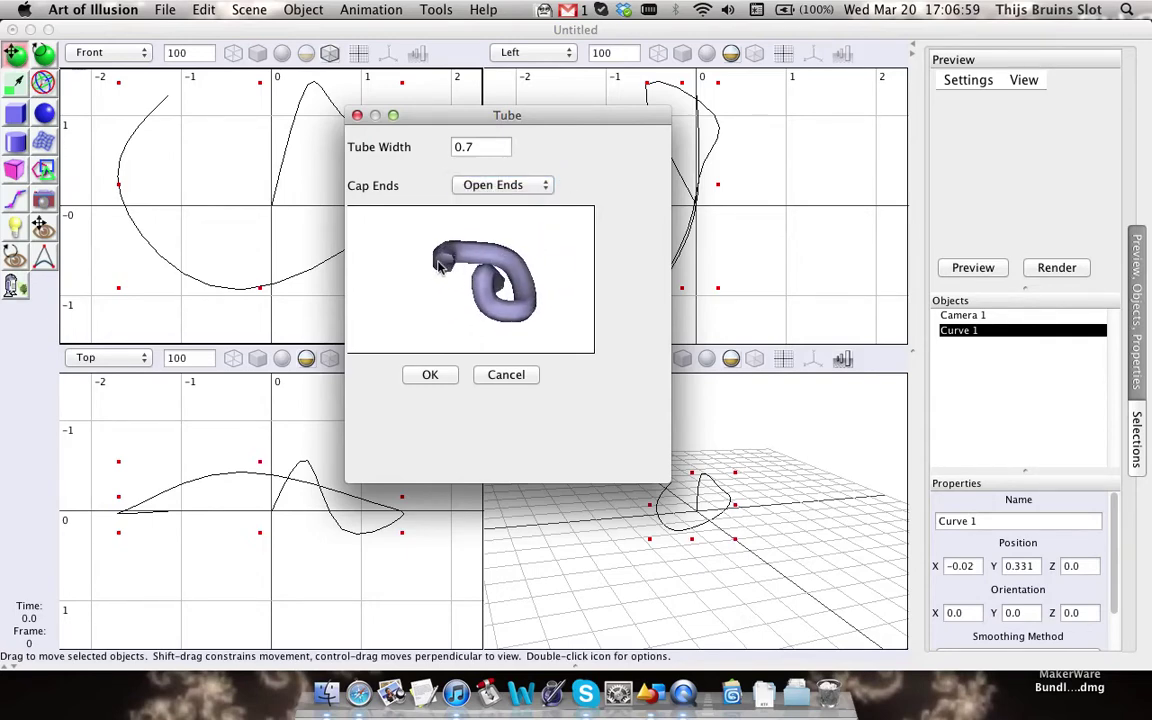
Step: Try the Flat Ends cap option and examine both tube ends in the preview
{"action": "left_click", "coordinate": [482, 180]}
{"action": "left_click", "coordinate": [468, 200]}
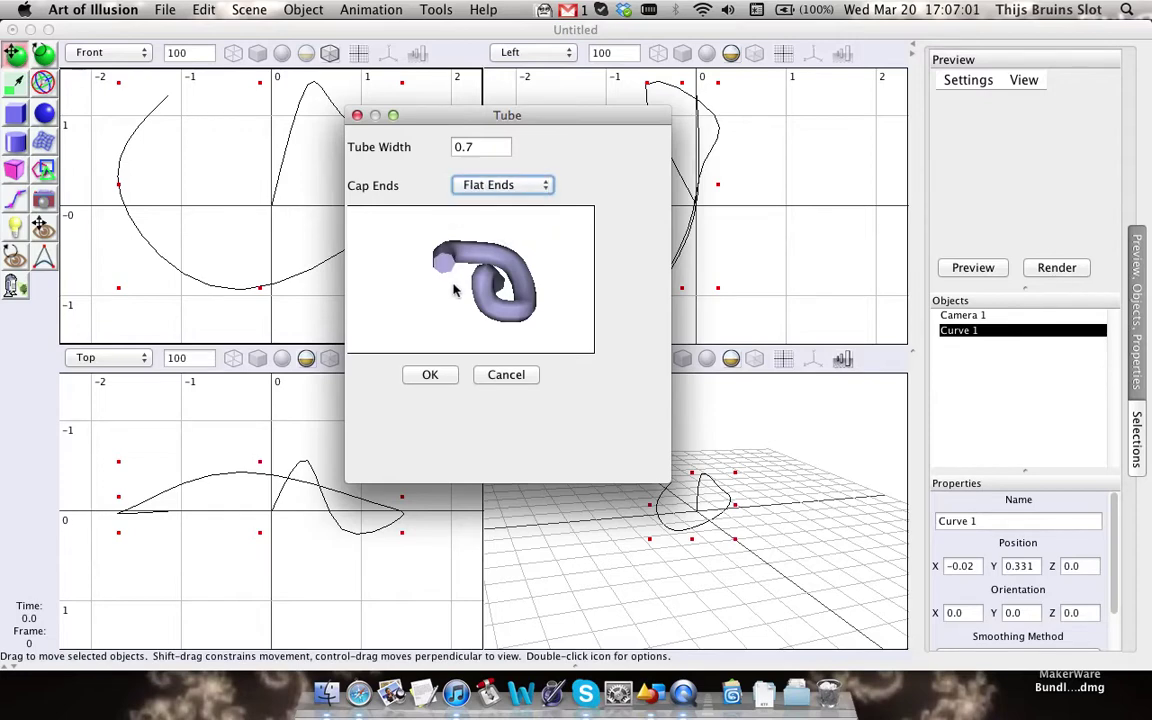
{"action": "left_click_drag", "start_coordinate": [454, 286], "coordinate": [535, 142]}
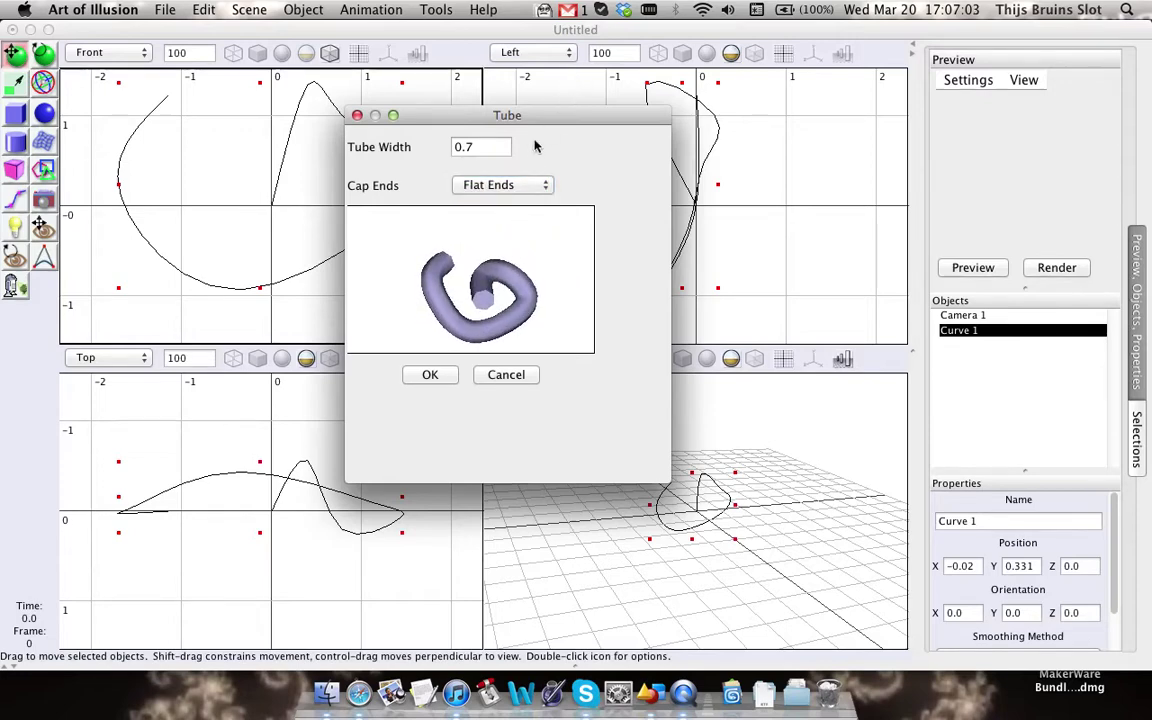
{"action": "left_click_drag", "start_coordinate": [424, 226], "coordinate": [416, 357]}
{"action": "left_click_drag", "start_coordinate": [430, 238], "coordinate": [463, 375]}
Step: Set the cap ends back to Open Ends and examine the hollow tube from several angles and at close range
{"action": "left_click", "coordinate": [532, 185]}
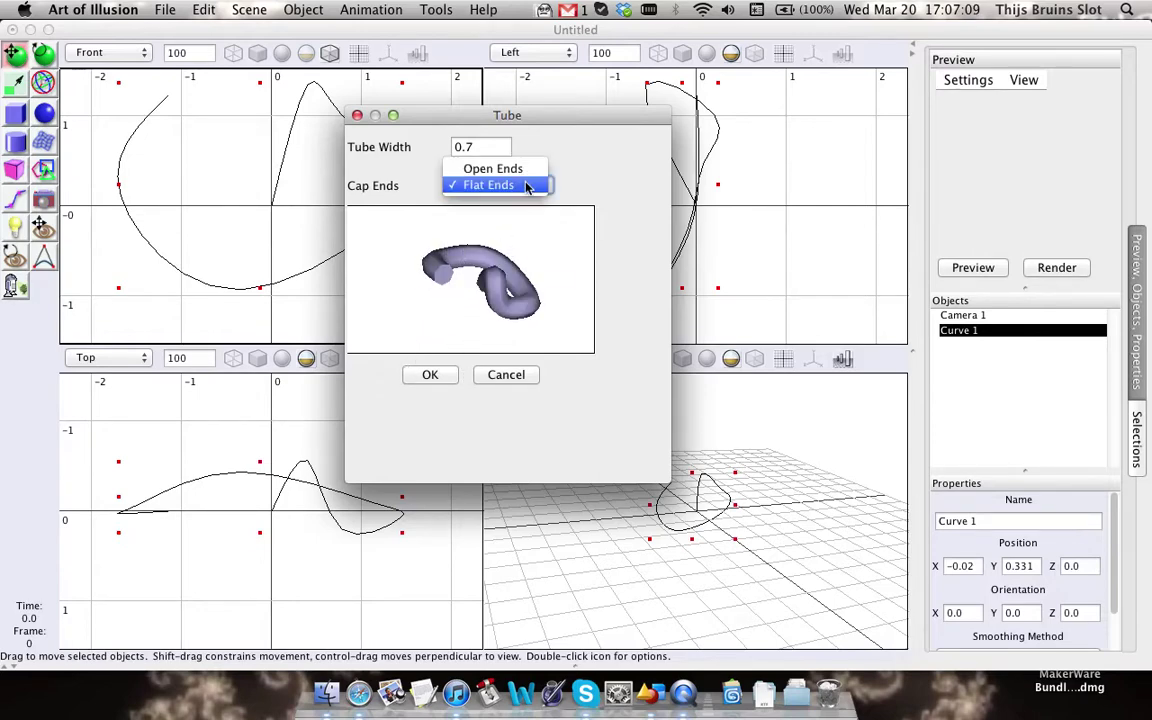
{"action": "left_click", "coordinate": [526, 169]}
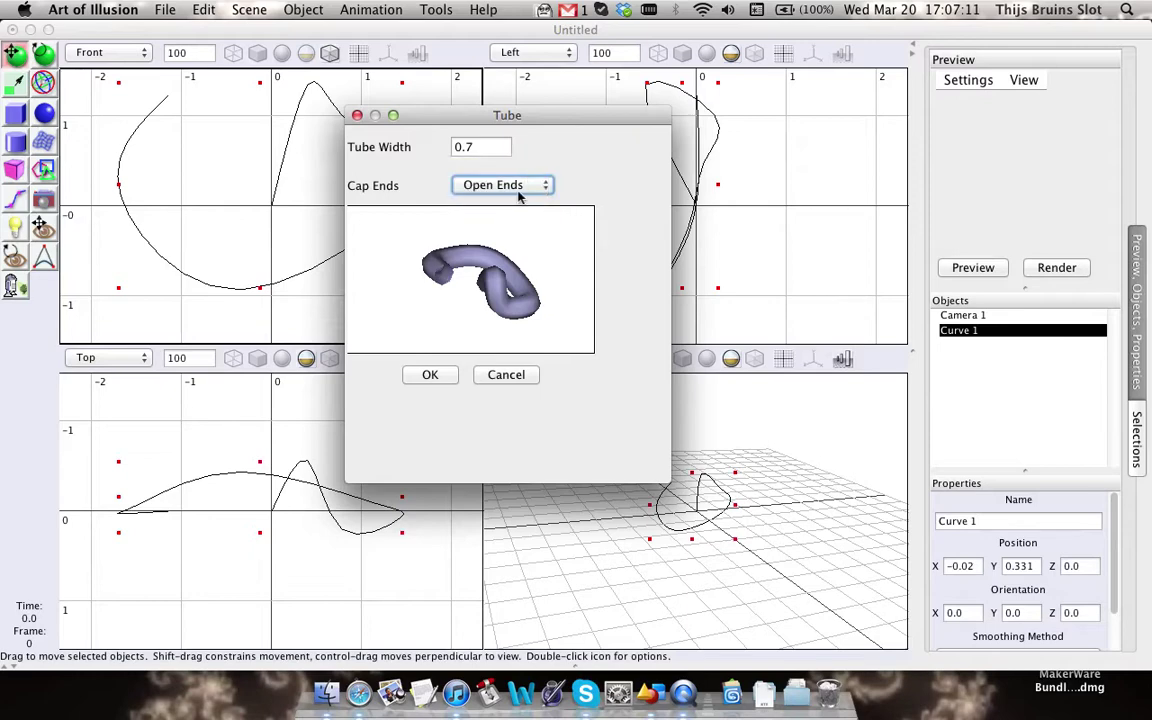
{"action": "left_click_drag", "start_coordinate": [451, 290], "coordinate": [476, 197]}
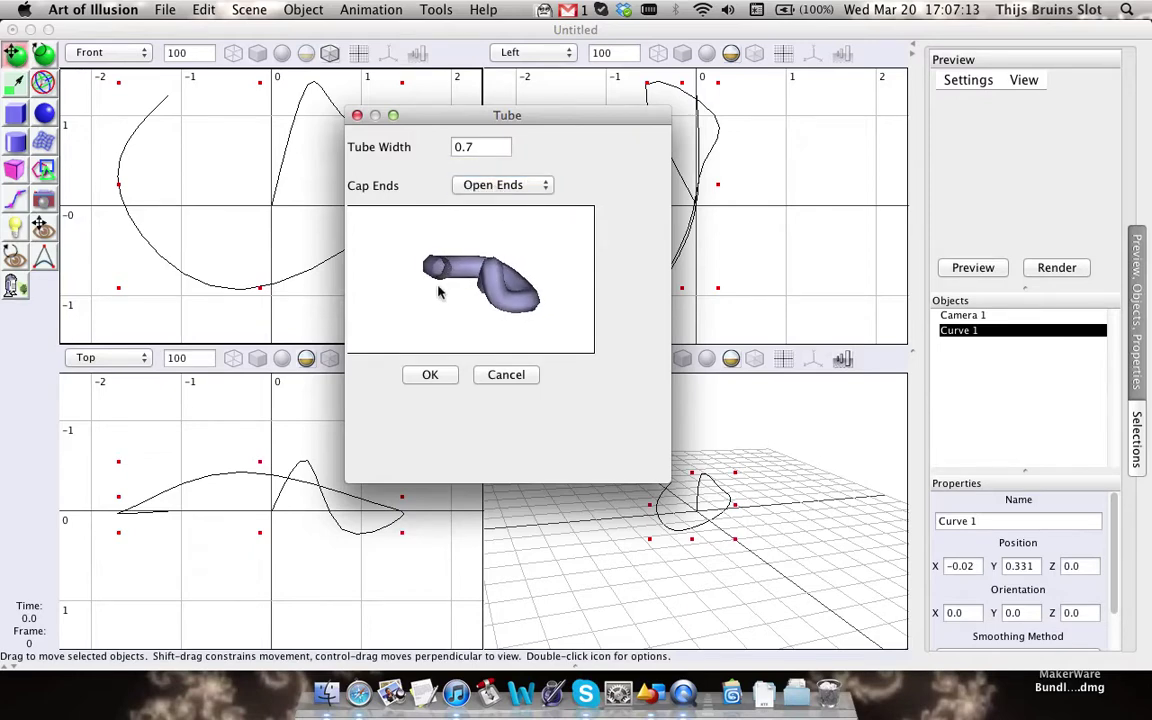
{"action": "scroll", "coordinate": [440, 291], "scroll_direction": "up", "scroll_amount": 8}
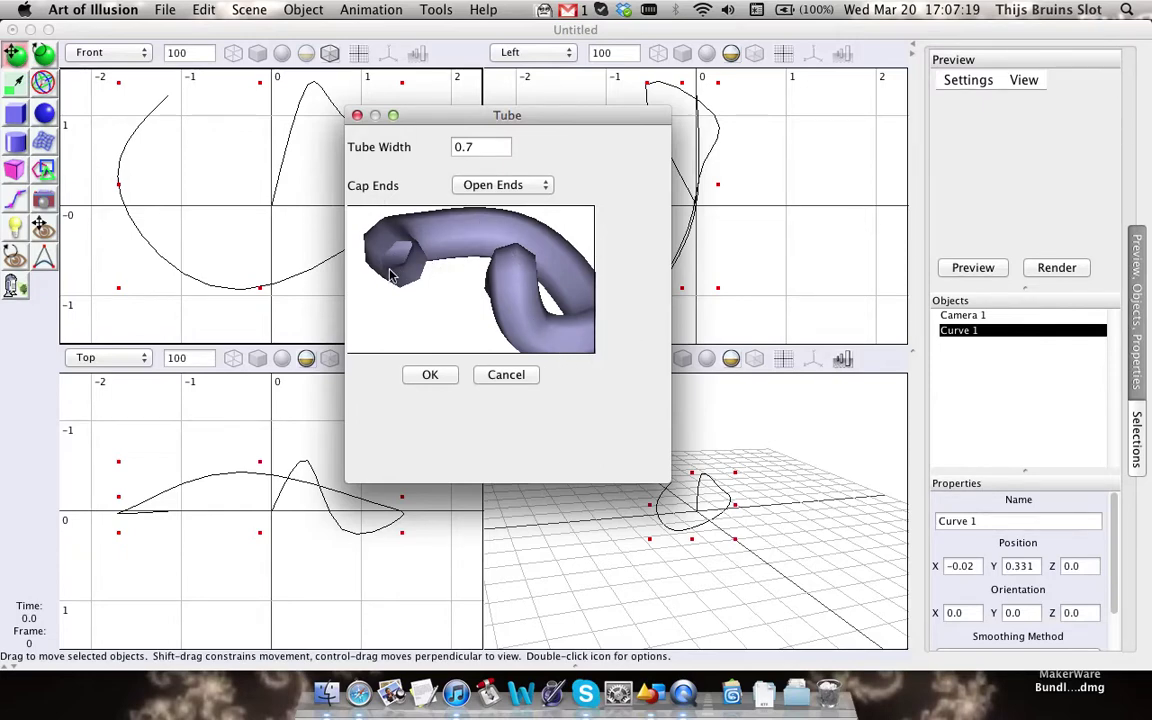
{"action": "scroll", "coordinate": [458, 283], "scroll_direction": "down", "scroll_amount": 5}
{"action": "left_click_drag", "start_coordinate": [458, 283], "coordinate": [461, 332]}
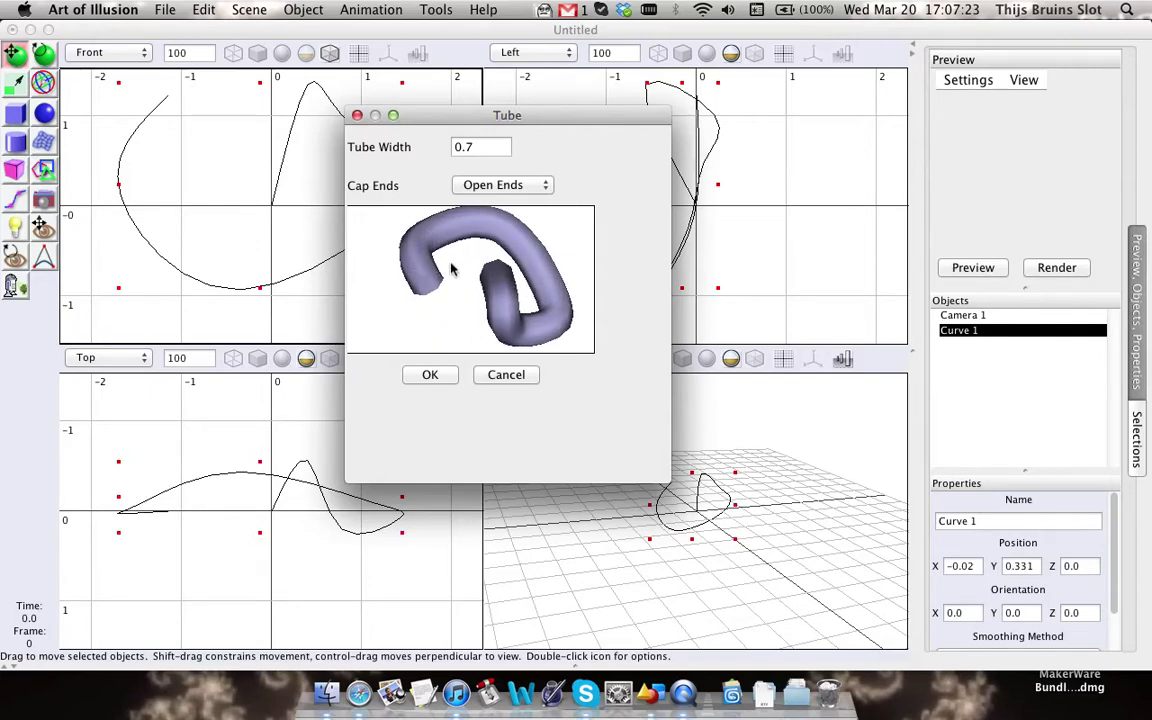
{"action": "left_click_drag", "start_coordinate": [451, 268], "coordinate": [463, 333]}
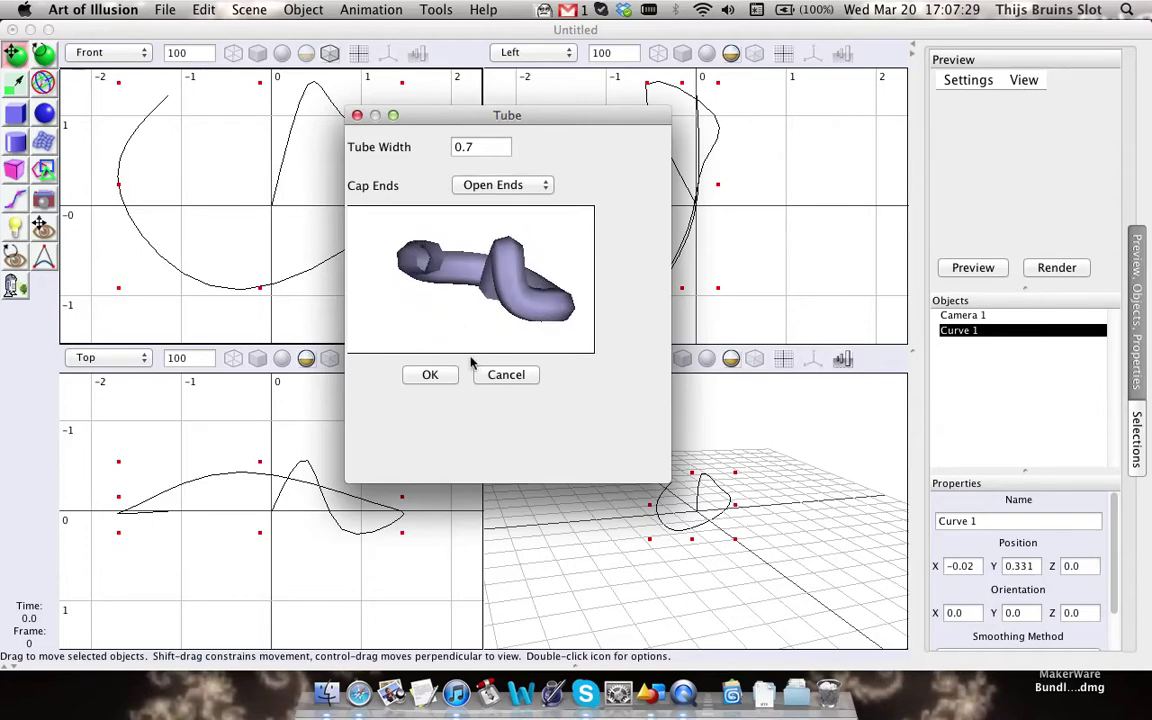
{"action": "left_click_drag", "start_coordinate": [463, 262], "coordinate": [520, 184]}
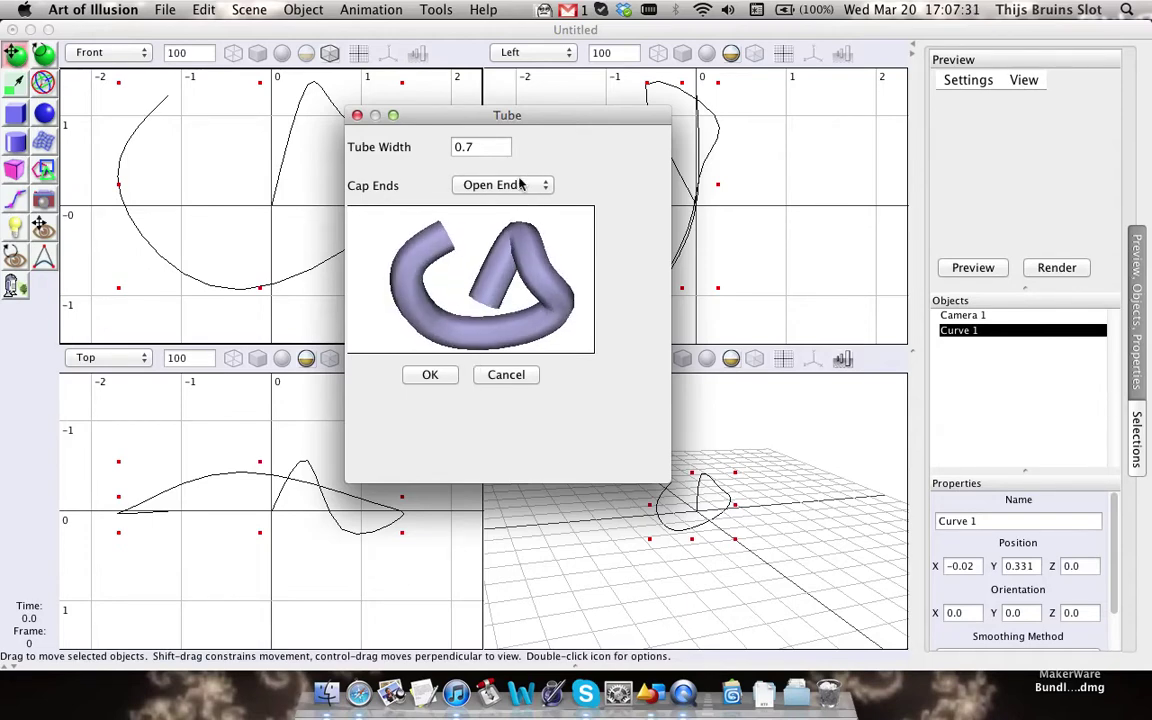
Step: Create the open-ended tube of width 0.7 and hide the original curve
{"action": "left_click", "coordinate": [432, 375]}
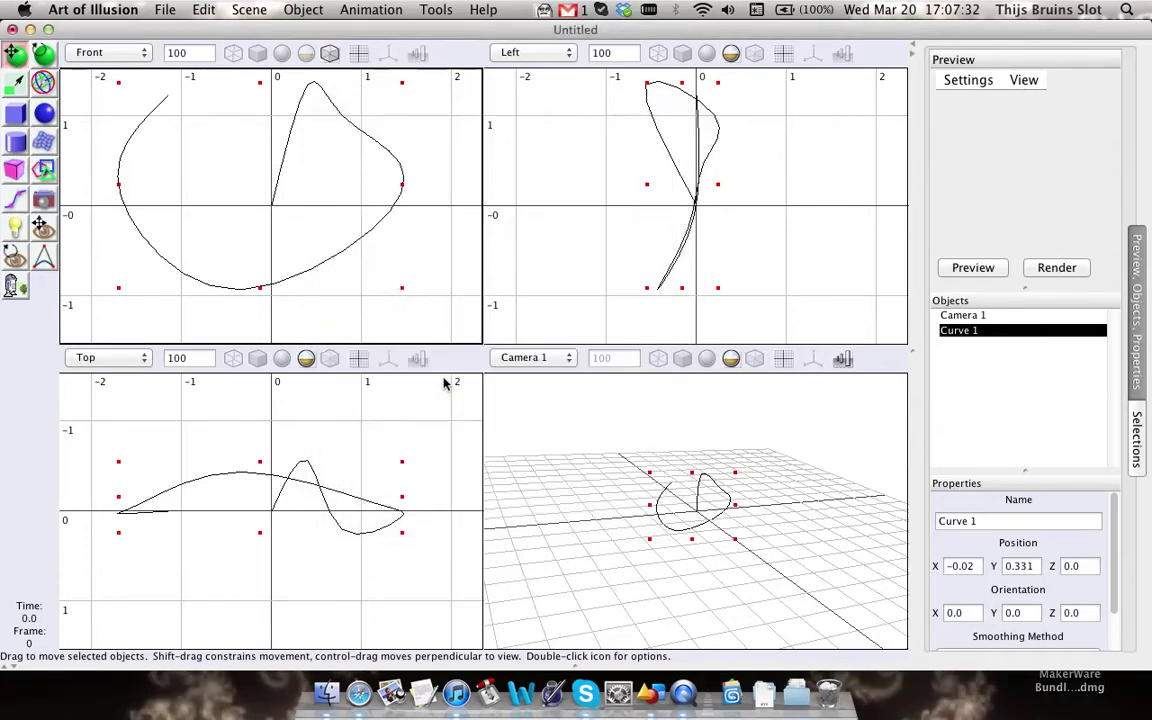
{"action": "right_click", "coordinate": [978, 331]}
{"action": "left_click", "coordinate": [1012, 462]}
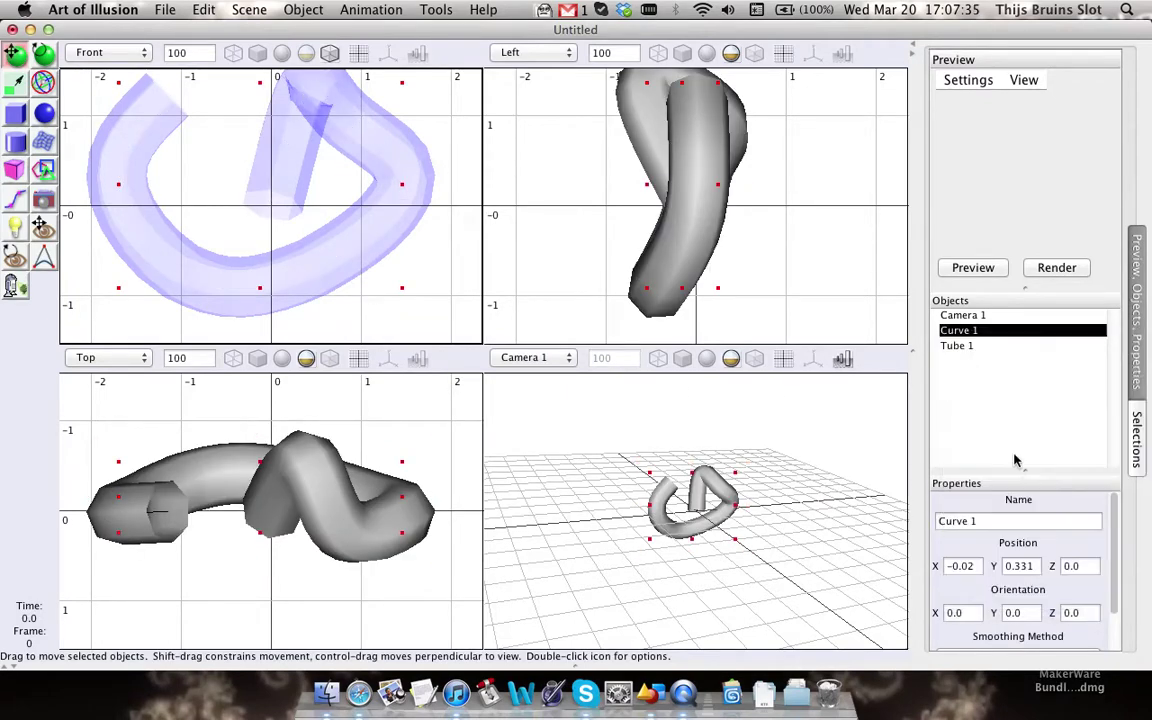
Step: Open the tube object in its editor, zoom out to see all of it, and switch to the transparent display mode
{"action": "left_click", "coordinate": [985, 346]}
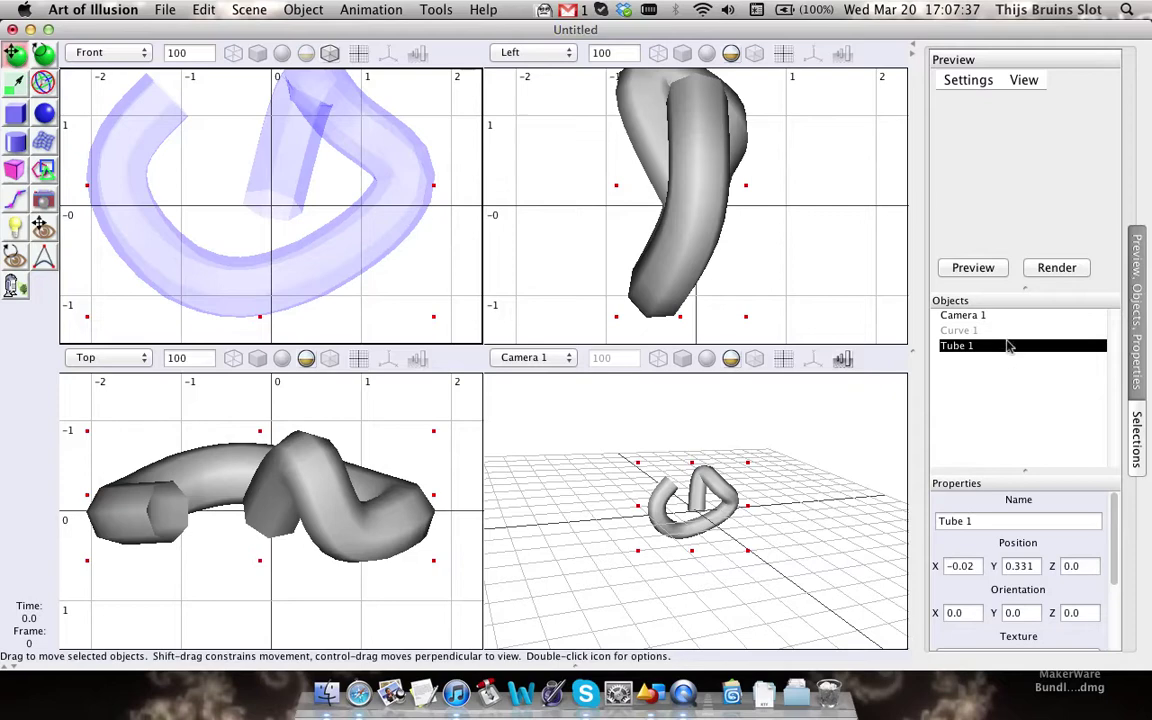
{"action": "double_click", "coordinate": [960, 346]}
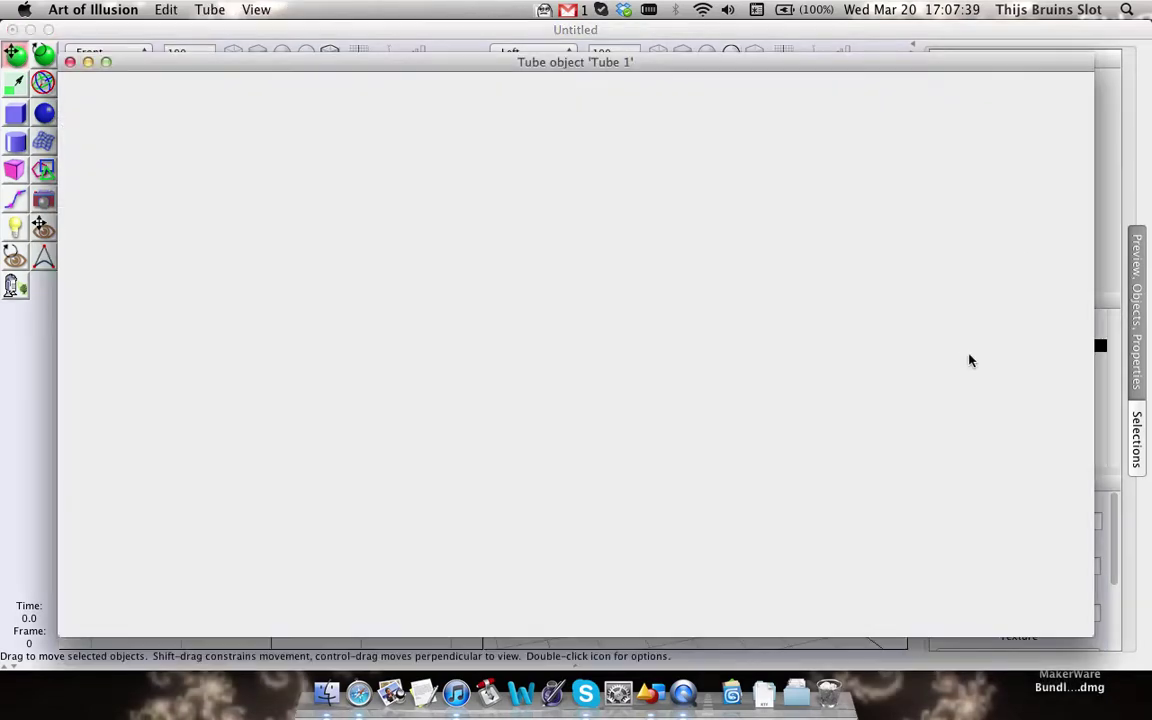
{"action": "scroll", "coordinate": [527, 298], "scroll_direction": "down", "scroll_amount": 4}
{"action": "scroll", "coordinate": [527, 299], "scroll_direction": "up", "scroll_amount": 1}
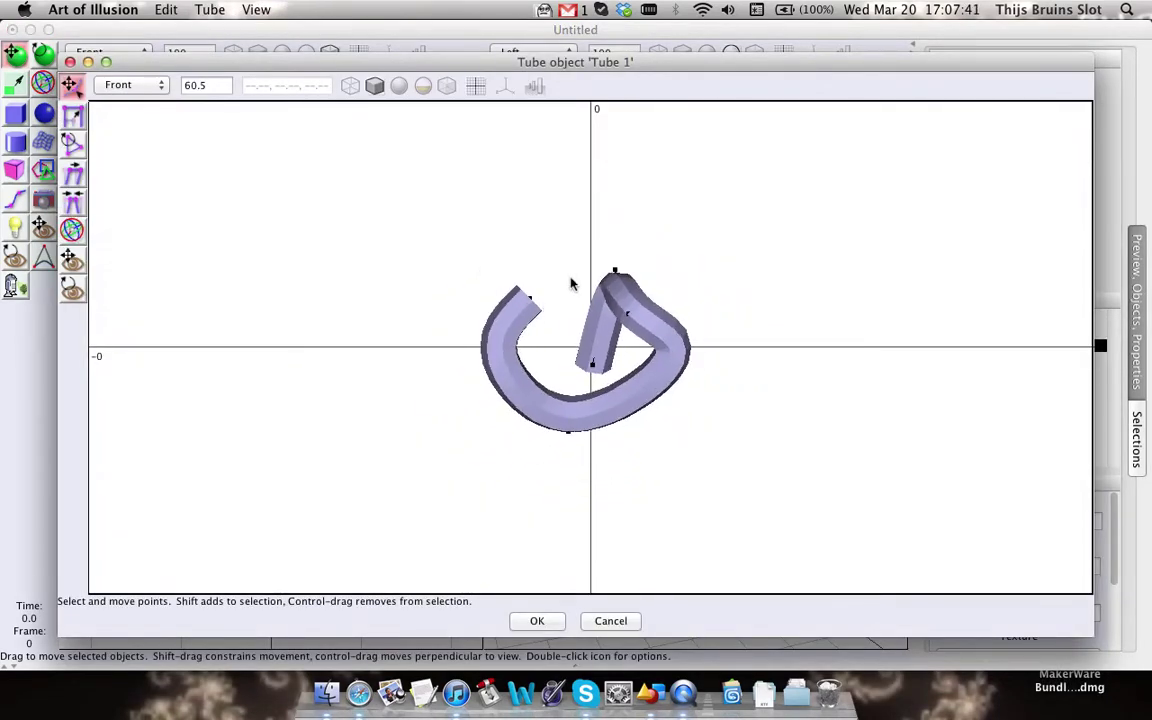
{"action": "middle_click_drag", "start_coordinate": [571, 282], "coordinate": [575, 322]}
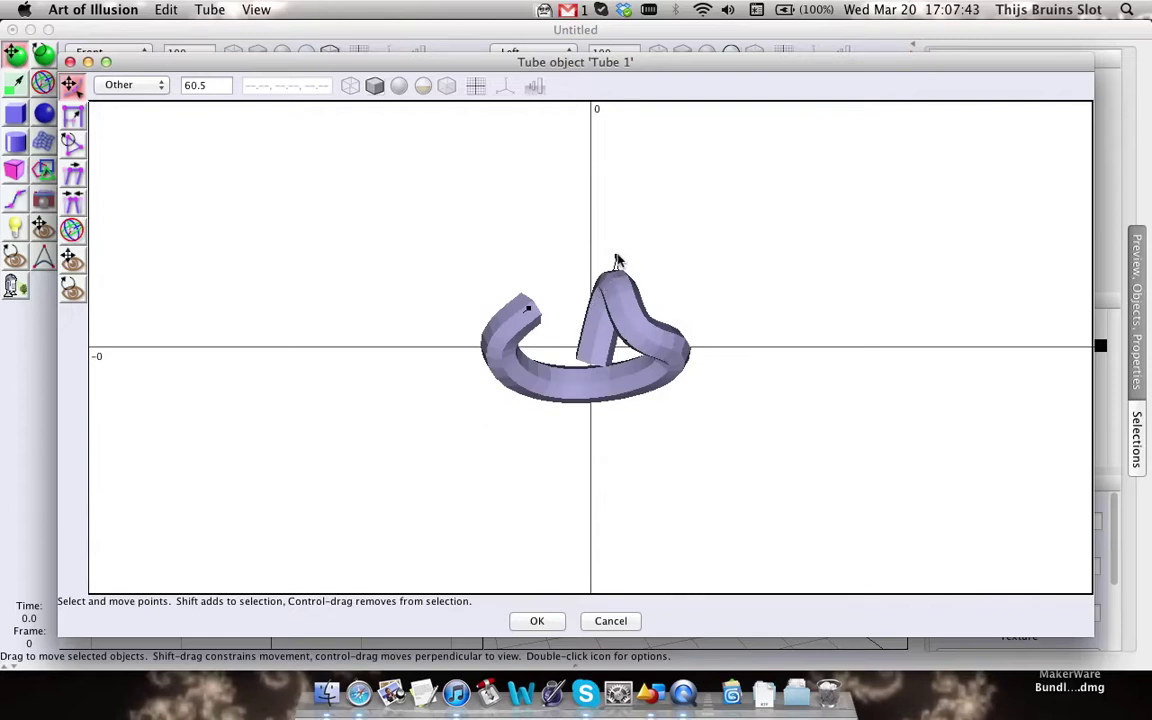
{"action": "left_click", "coordinate": [616, 258]}
{"action": "mouse_move", "coordinate": [616, 258]}
{"action": "left_mouse_down"}
{"action": "mouse_move", "coordinate": [594, 281]}
{"action": "mouse_move", "coordinate": [600, 292]}
{"action": "mouse_move", "coordinate": [652, 289]}
{"action": "mouse_move", "coordinate": [660, 255]}
{"action": "mouse_move", "coordinate": [635, 250]}
{"action": "mouse_move", "coordinate": [629, 263]}
{"action": "left_mouse_up"}
{"action": "left_click", "coordinate": [449, 85]}
Step: Select the two adjacent control points before the tube's open end on the outer bend and subdivide the selection
{"action": "right_click_drag", "start_coordinate": [514, 329], "coordinate": [408, 340]}
{"action": "middle_click_drag", "start_coordinate": [425, 328], "coordinate": [460, 284]}
{"action": "middle_click_drag", "start_coordinate": [451, 414], "coordinate": [526, 449]}
{"action": "left_click_drag", "start_coordinate": [482, 398], "coordinate": [418, 402]}
{"action": "left_click_drag", "start_coordinate": [494, 345], "coordinate": [398, 408]}
{"action": "middle_click_drag", "start_coordinate": [513, 358], "coordinate": [498, 326]}
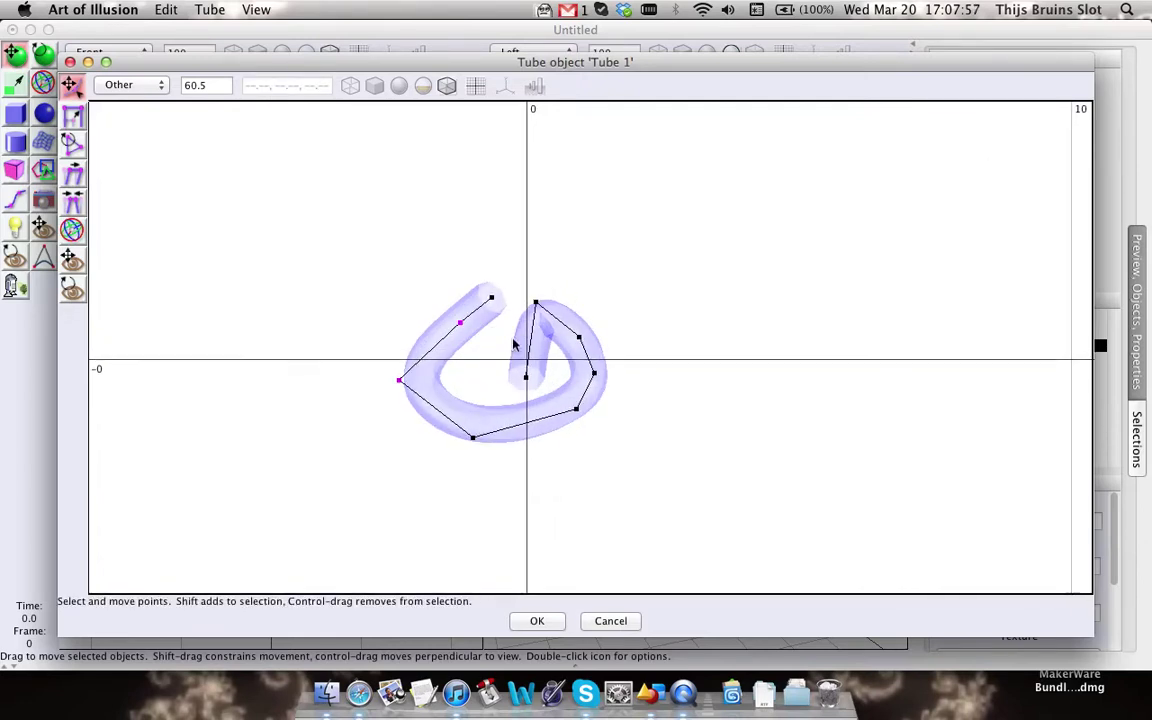
{"action": "left_click", "coordinate": [210, 9]}
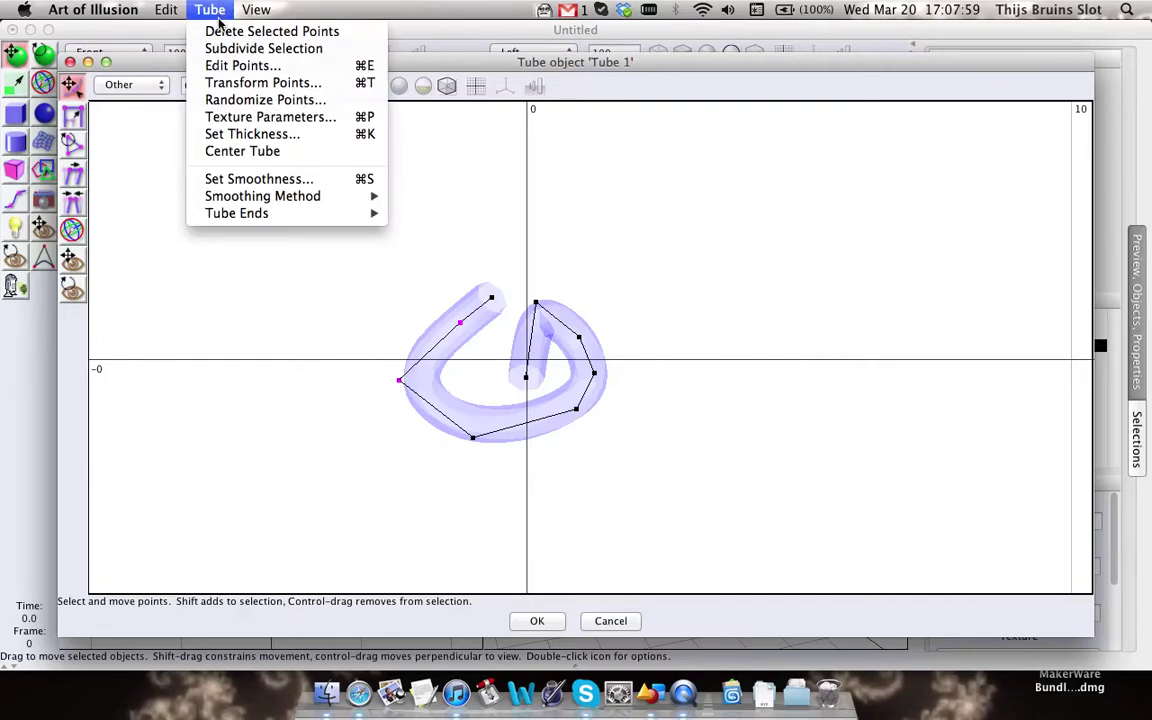
{"action": "left_click", "coordinate": [200, 10]}
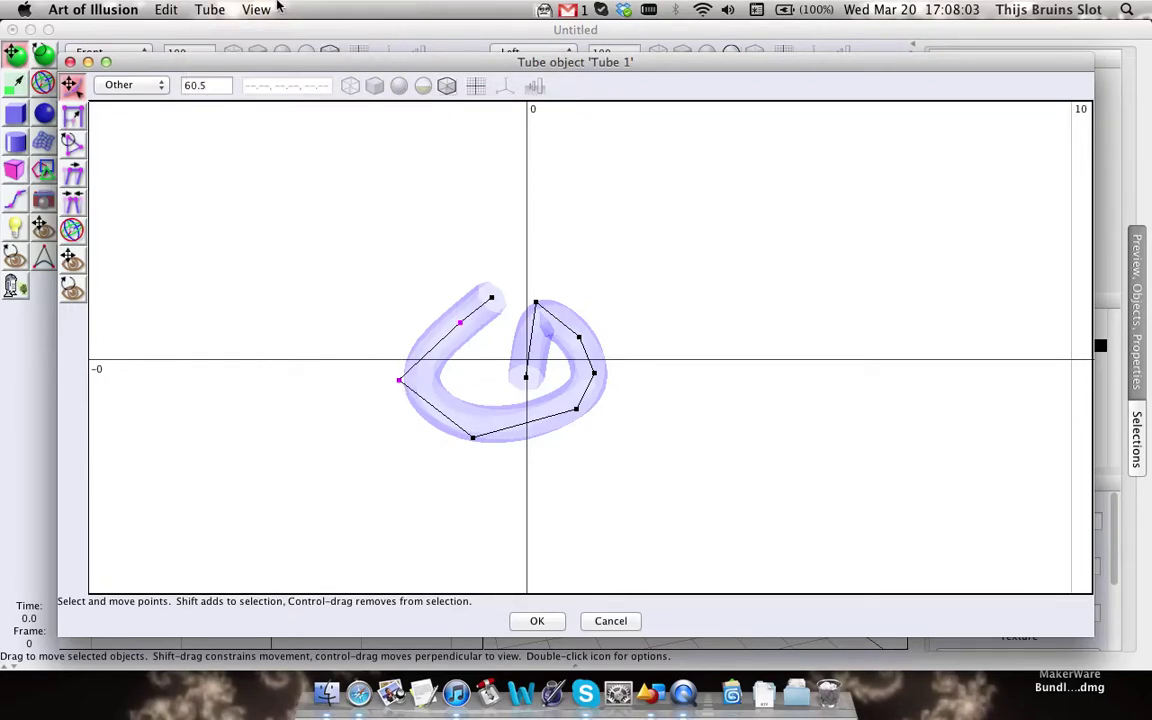
{"action": "left_click", "coordinate": [210, 9]}
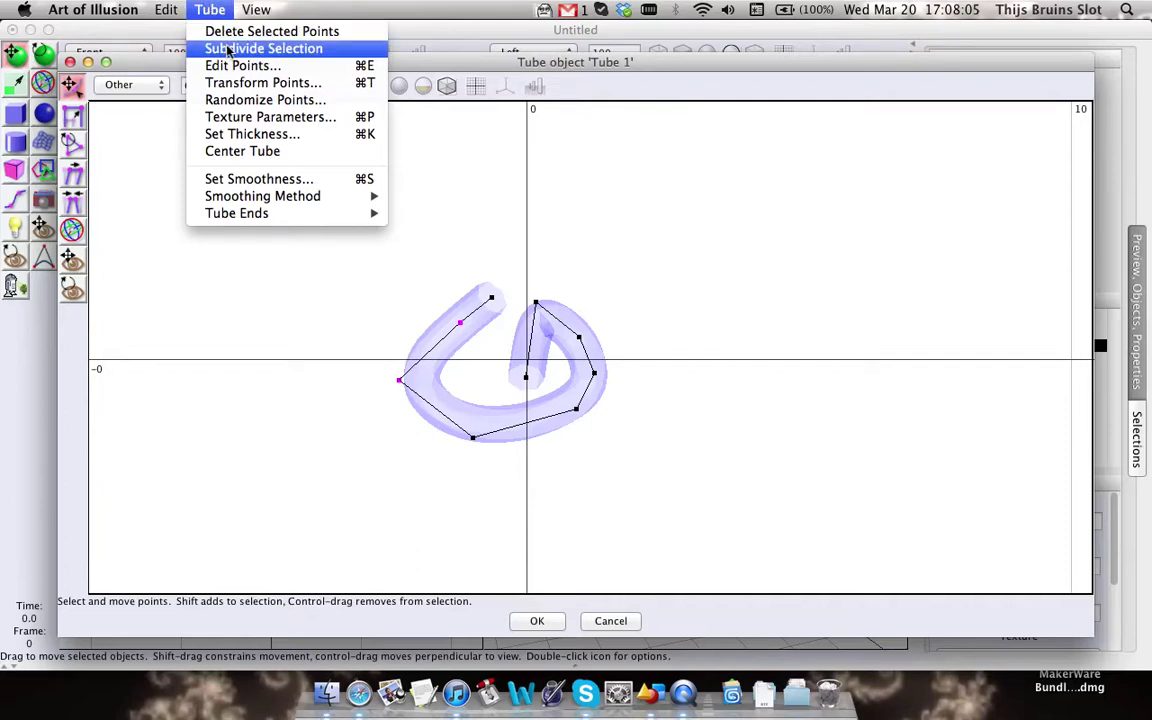
{"action": "left_click", "coordinate": [228, 49]}
Step: Reshape the tube by moving the newly added point outward, raising the opposite end point, and shifting a nearby control point upward
{"action": "mouse_move", "coordinate": [433, 358]}
{"action": "left_mouse_down"}
{"action": "mouse_move", "coordinate": [408, 345]}
{"action": "mouse_move", "coordinate": [440, 358]}
{"action": "mouse_move", "coordinate": [420, 345]}
{"action": "left_mouse_up"}
{"action": "middle_click_drag", "start_coordinate": [418, 350], "coordinate": [364, 263]}
{"action": "right_click_drag", "start_coordinate": [531, 330], "coordinate": [592, 358]}
{"action": "left_click_drag", "start_coordinate": [530, 355], "coordinate": [527, 210]}
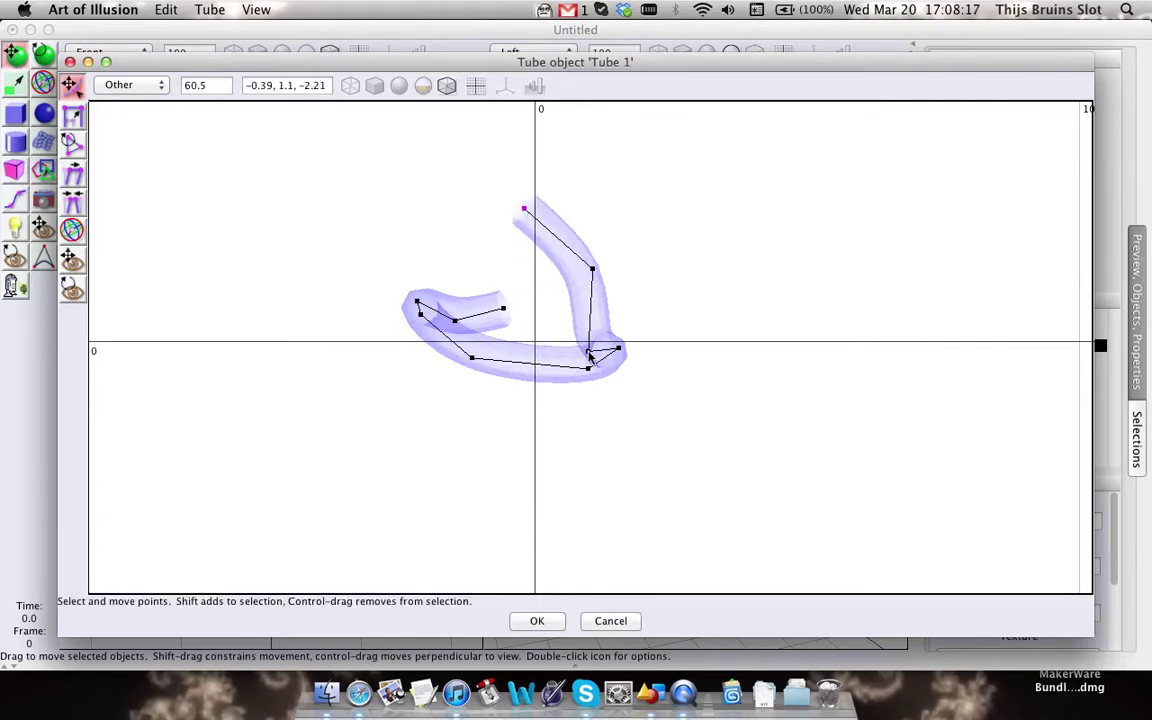
{"action": "left_click_drag", "start_coordinate": [589, 353], "coordinate": [589, 311]}
{"action": "middle_click_drag", "start_coordinate": [589, 311], "coordinate": [571, 206]}
Step: Select the two neighbouring control points on the tube's lower bend, set their thickness to 1, and check the result in solid shading
{"action": "left_click", "coordinate": [213, 4]}
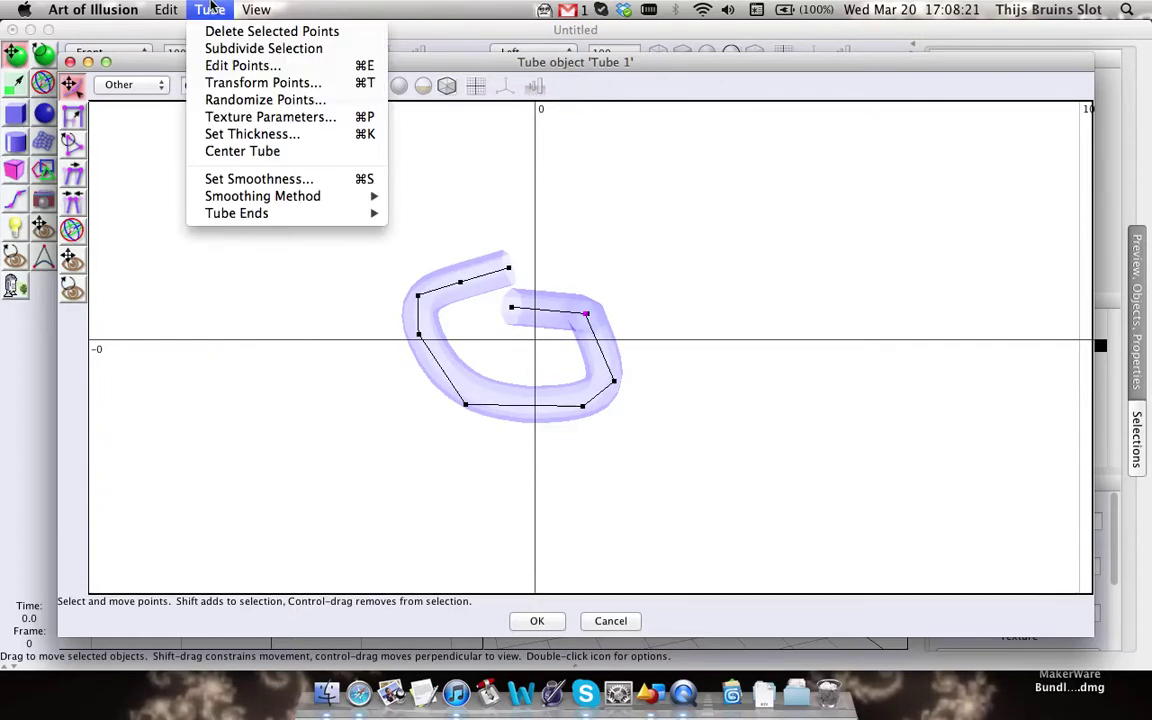
{"action": "left_click", "coordinate": [214, 6]}
{"action": "left_click_drag", "start_coordinate": [409, 330], "coordinate": [482, 441]}
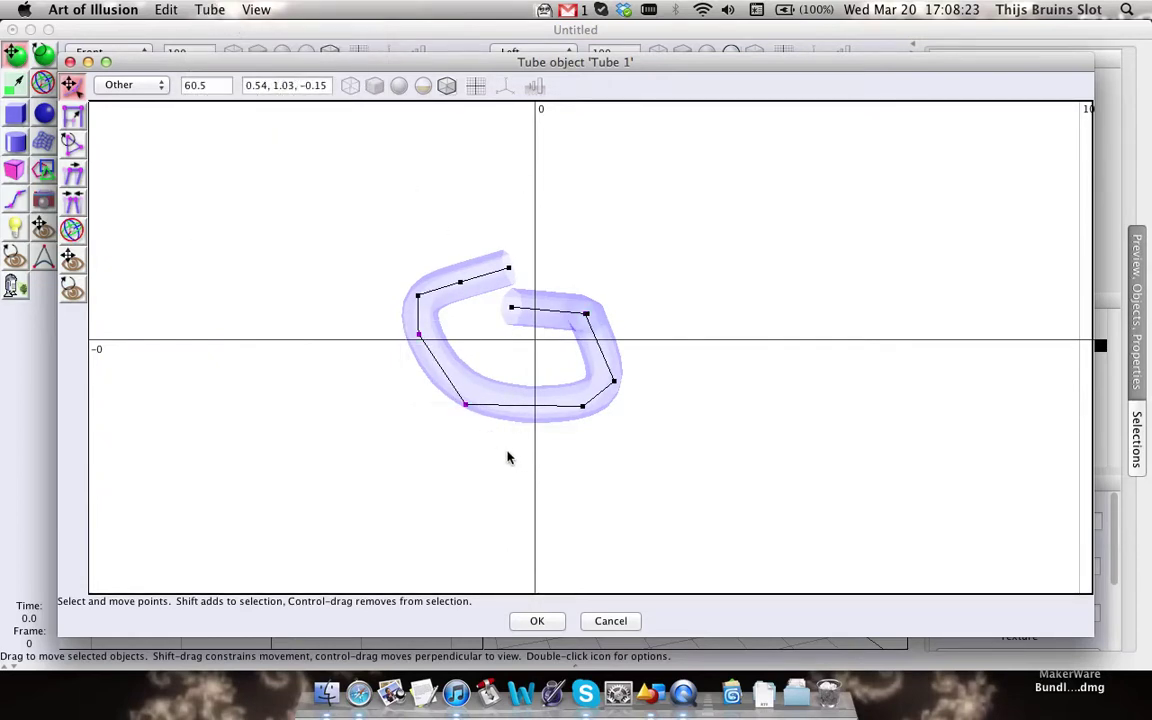
{"action": "right_click_drag", "start_coordinate": [427, 347], "coordinate": [468, 404]}
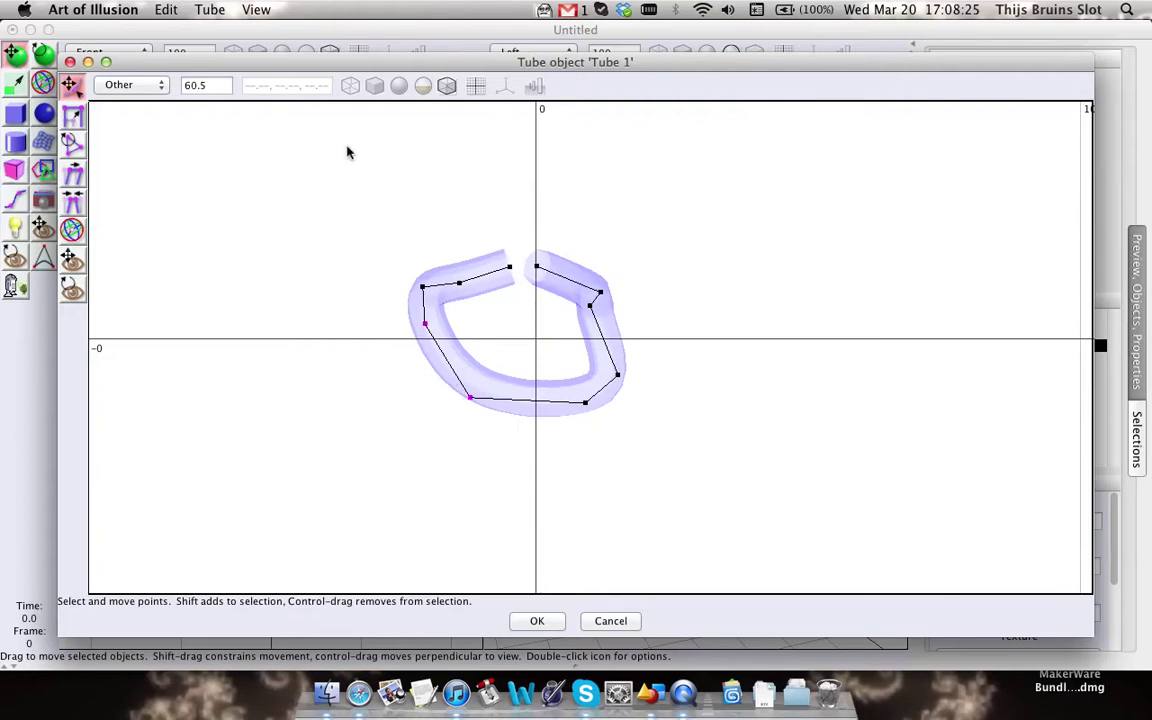
{"action": "left_click", "coordinate": [213, 9]}
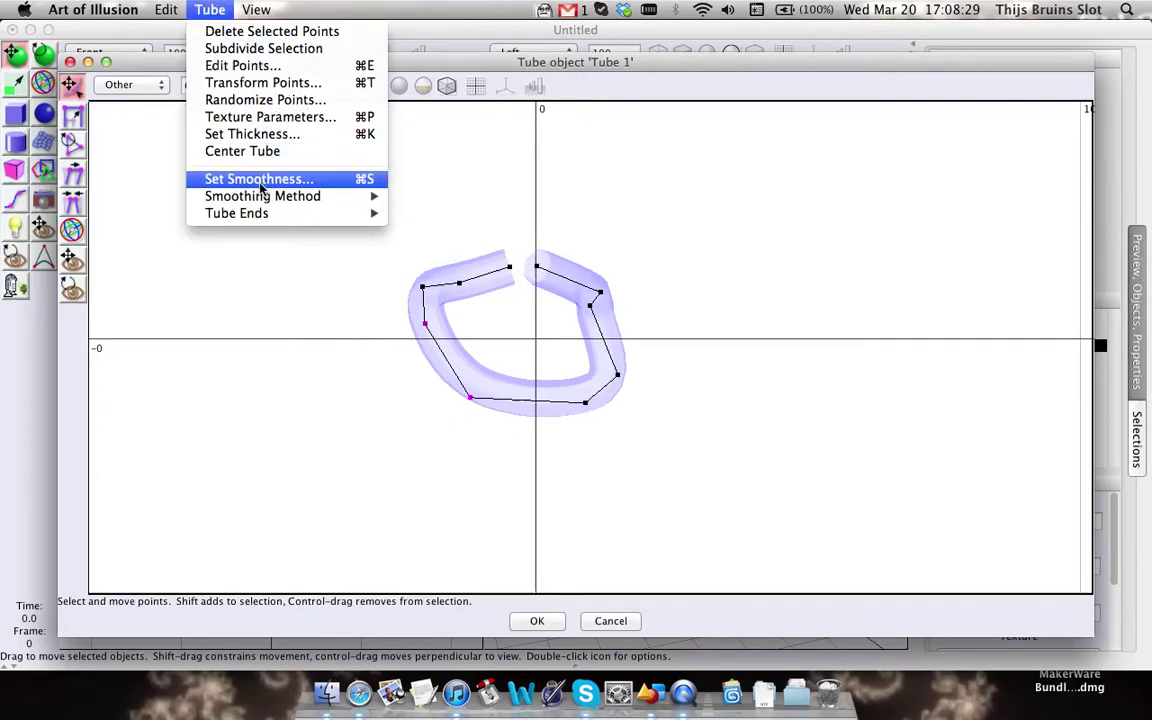
{"action": "left_click", "coordinate": [299, 136]}
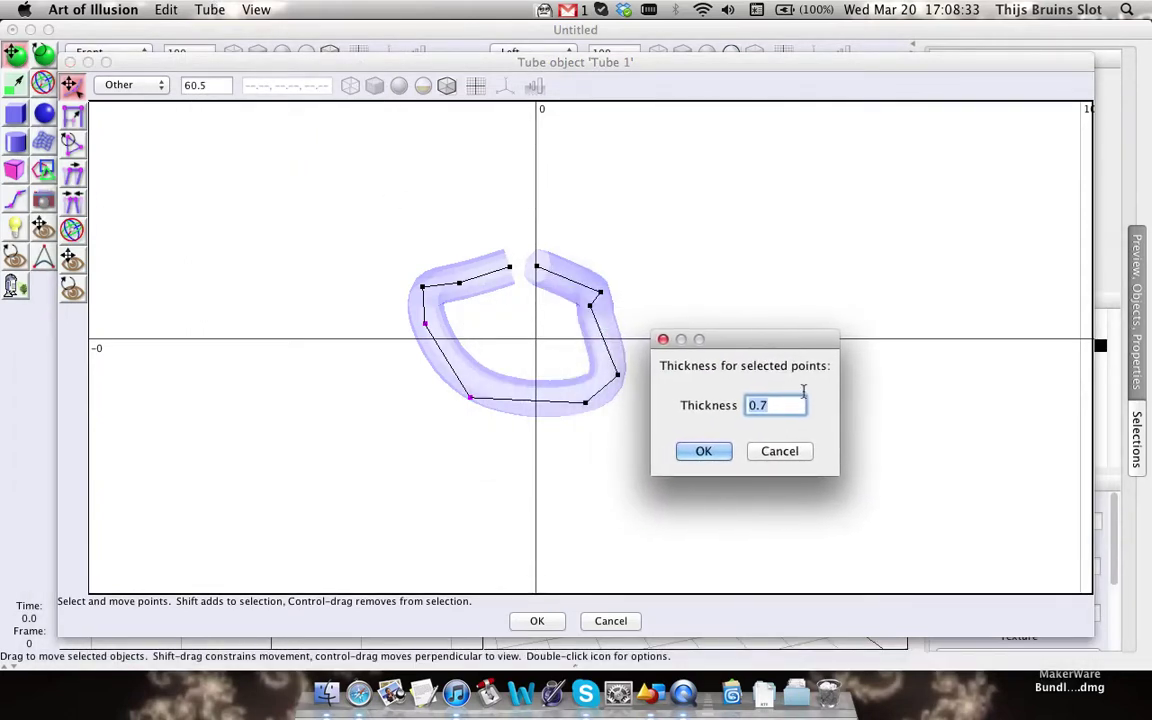
{"action": "type", "text": "1"}
{"action": "key", "text": "Return"}
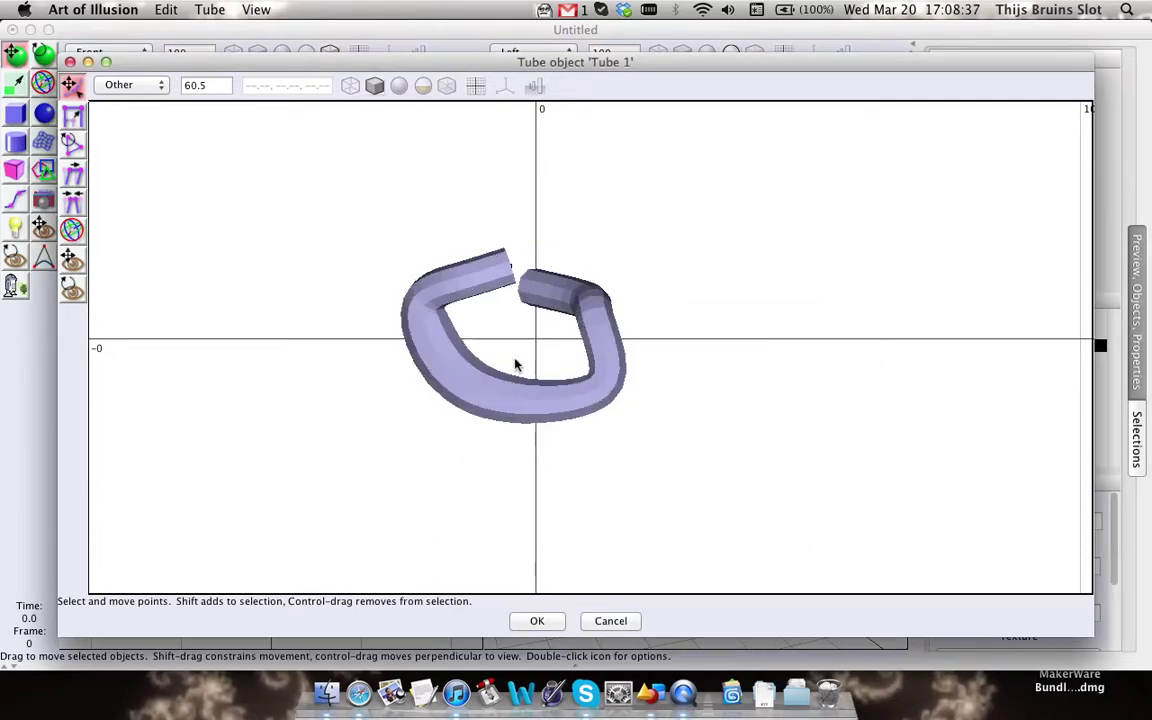
{"action": "middle_click_drag", "start_coordinate": [515, 358], "coordinate": [448, 382]}
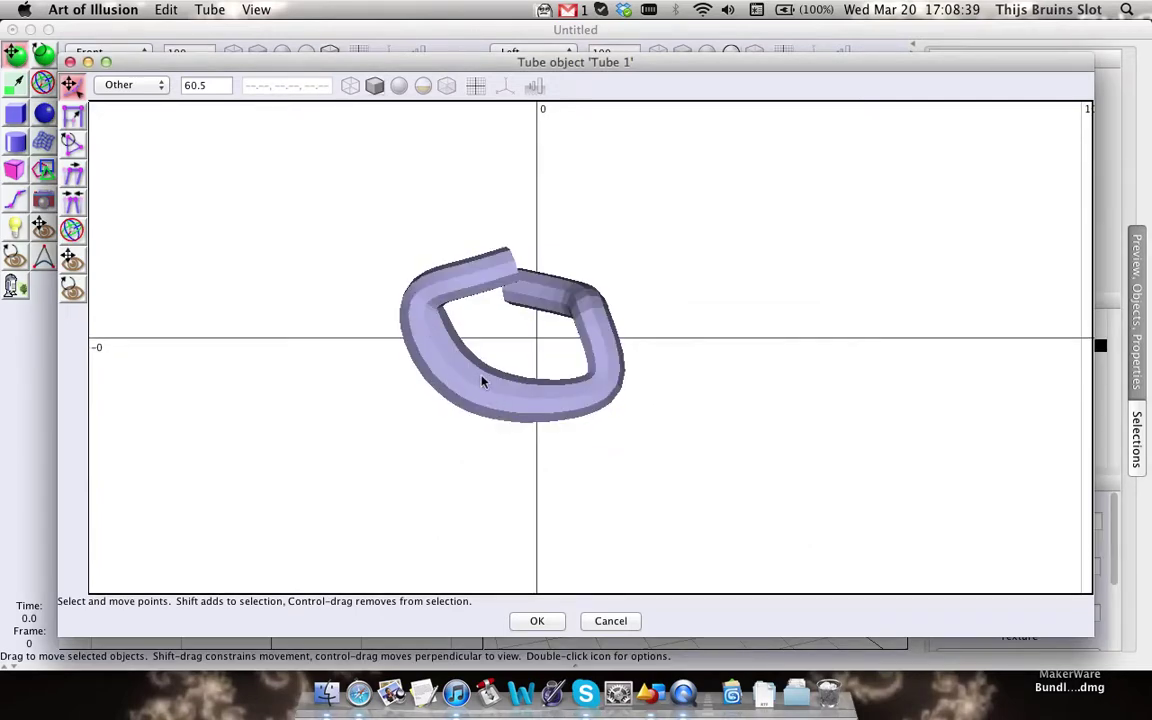
{"action": "mouse_move", "coordinate": [481, 381]}
{"action": "right_mouse_down"}
{"action": "mouse_move", "coordinate": [514, 380]}
{"action": "mouse_move", "coordinate": [497, 366]}
{"action": "right_mouse_up"}
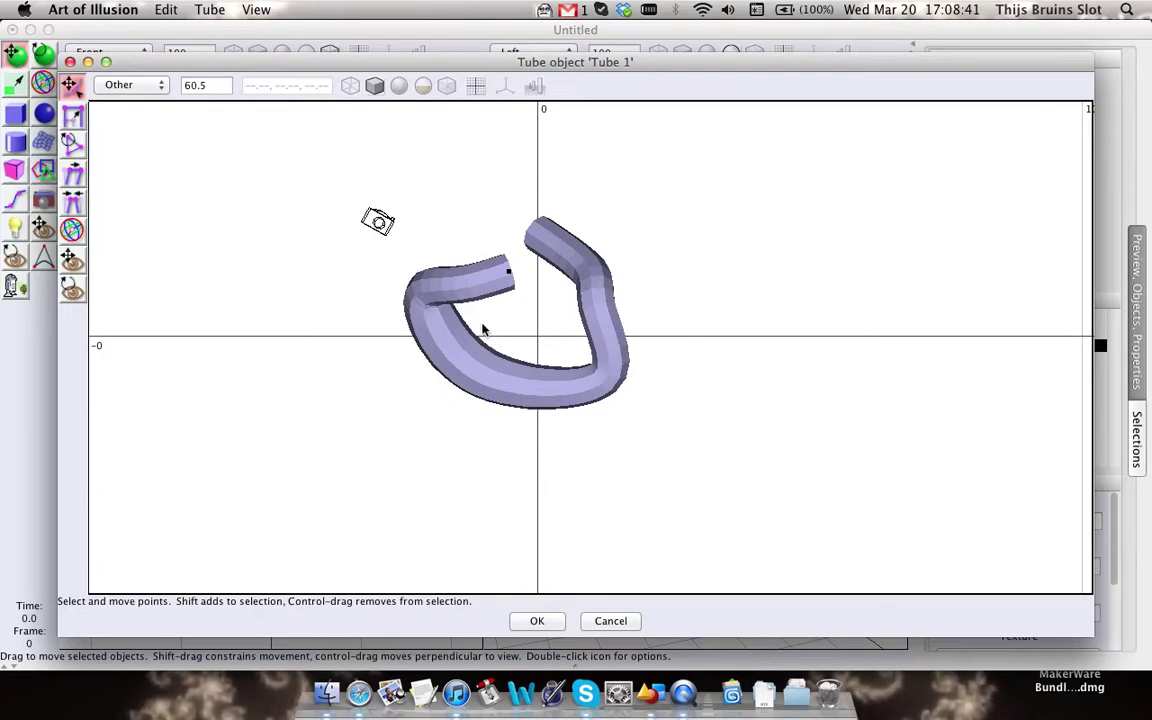
{"action": "middle_click_drag", "start_coordinate": [483, 329], "coordinate": [446, 317]}
Step: Select the inner control point below the raised end and set its smoothness to 0
{"action": "left_click", "coordinate": [218, 8]}
{"action": "left_click", "coordinate": [210, 8]}
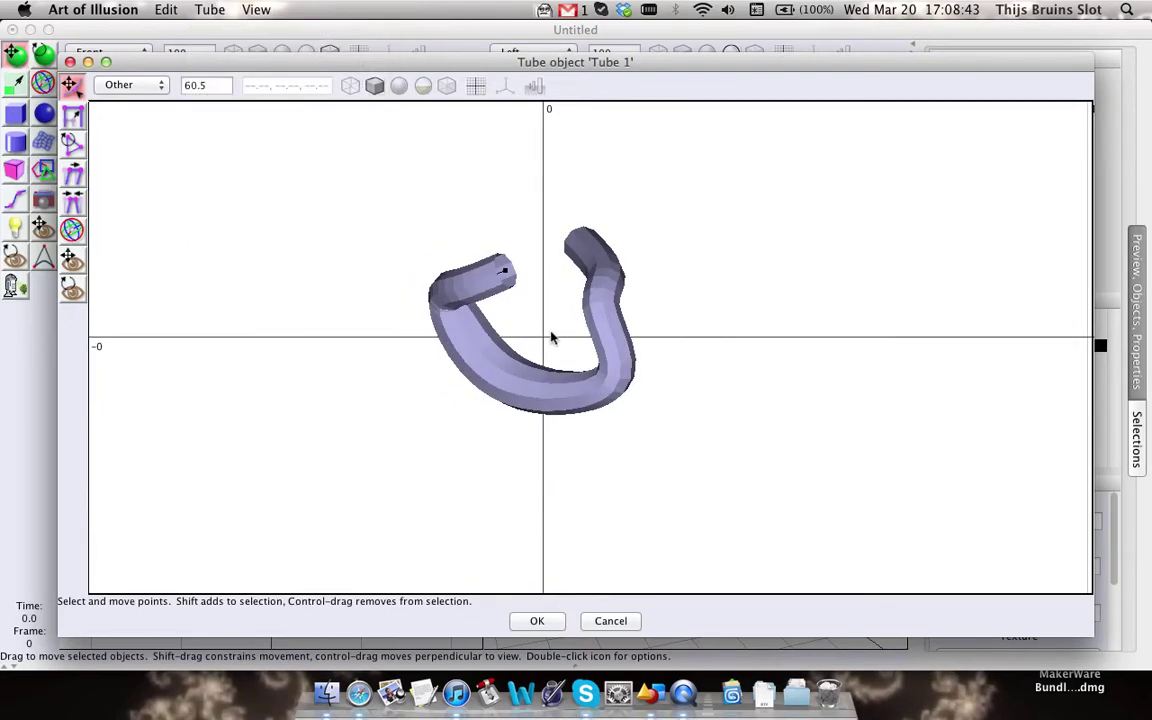
{"action": "mouse_move", "coordinate": [551, 338]}
{"action": "middle_mouse_down"}
{"action": "mouse_move", "coordinate": [584, 366]}
{"action": "mouse_move", "coordinate": [577, 338]}
{"action": "middle_mouse_up"}
{"action": "key", "text": "t"}
{"action": "left_click_drag", "start_coordinate": [587, 294], "coordinate": [611, 321]}
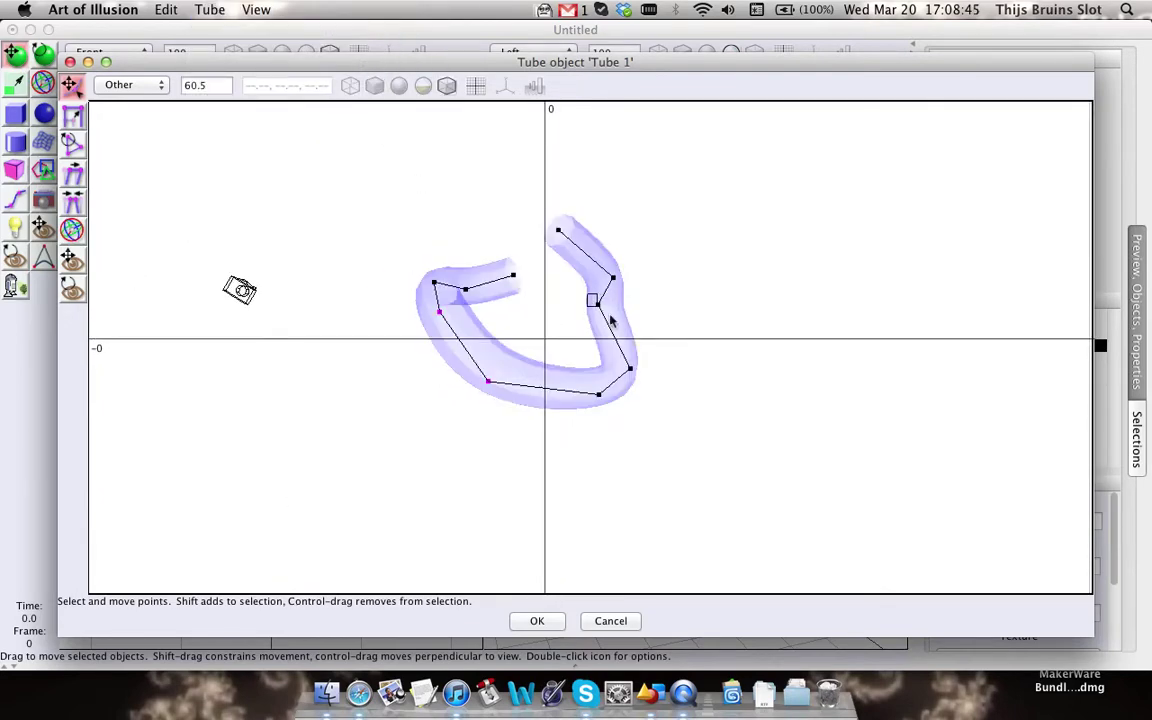
{"action": "left_click", "coordinate": [600, 306]}
{"action": "left_click", "coordinate": [210, 9]}
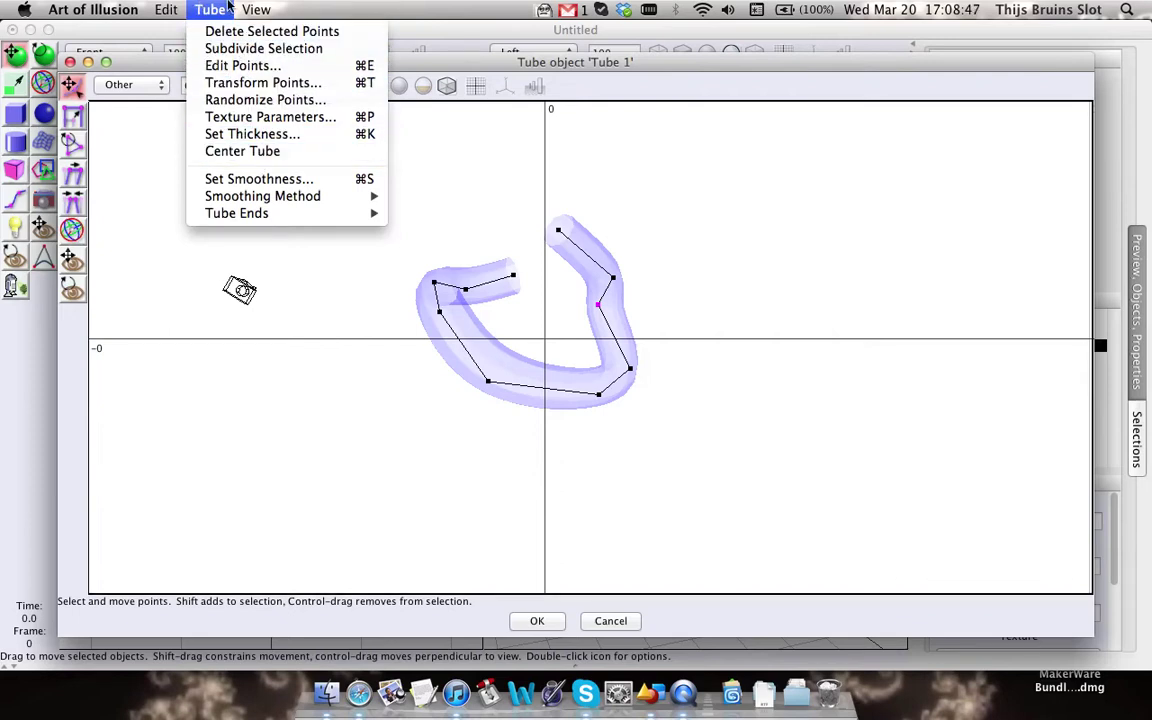
{"action": "left_click", "coordinate": [228, 6]}
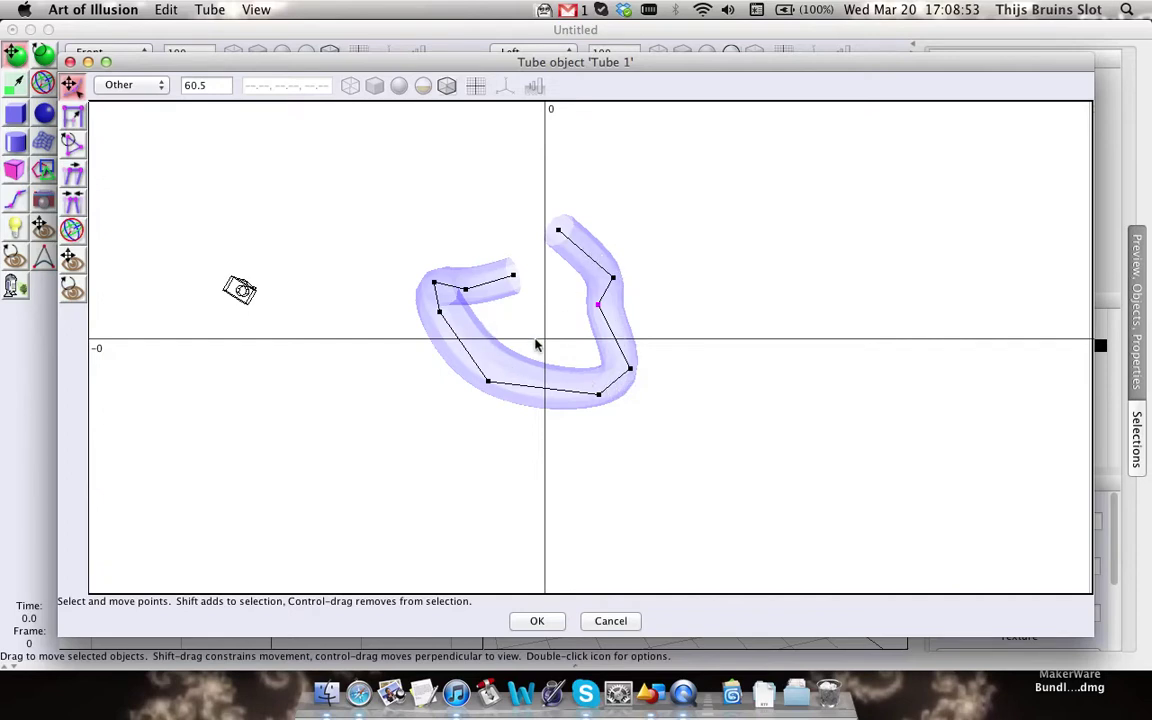
{"action": "left_click", "coordinate": [212, 9]}
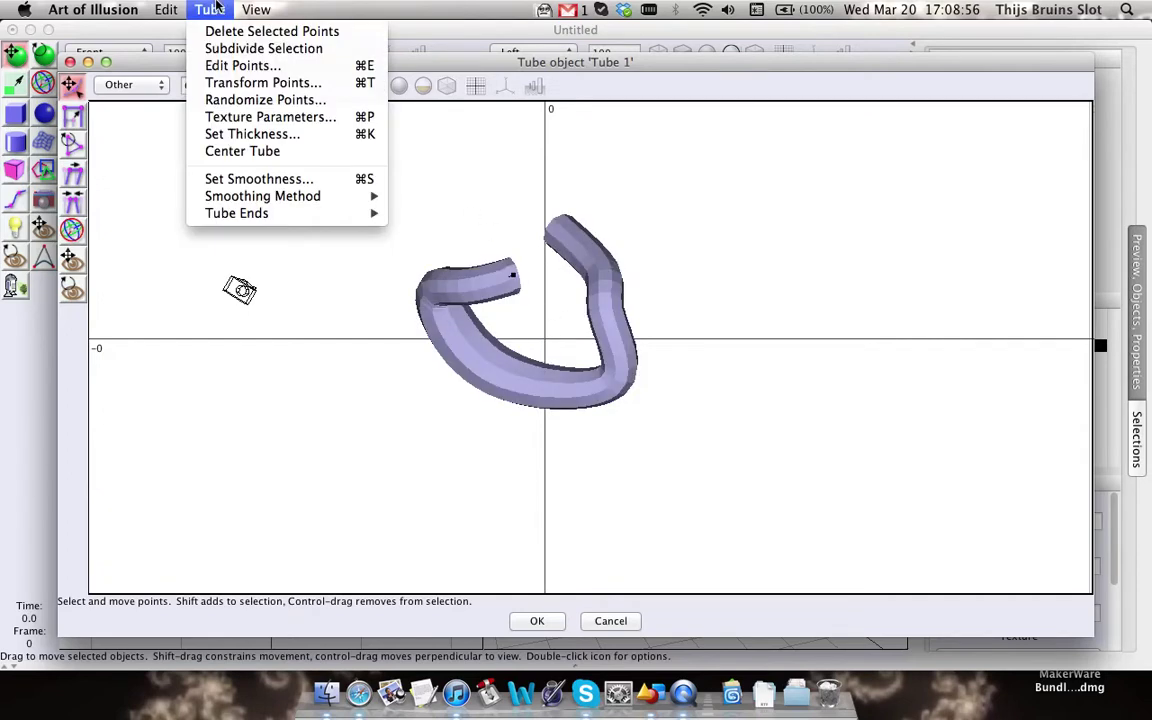
{"action": "left_click", "coordinate": [292, 180]}
{"action": "left_click_drag", "start_coordinate": [580, 280], "coordinate": [805, 398]}
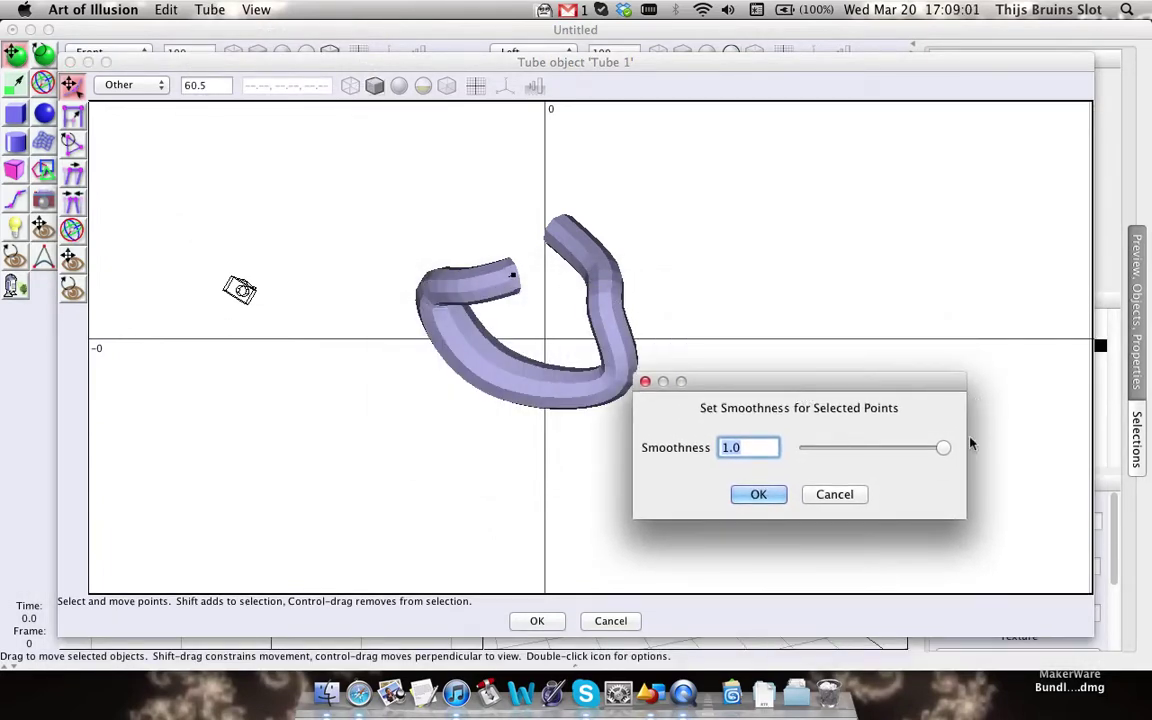
{"action": "left_click_drag", "start_coordinate": [943, 447], "coordinate": [785, 452]}
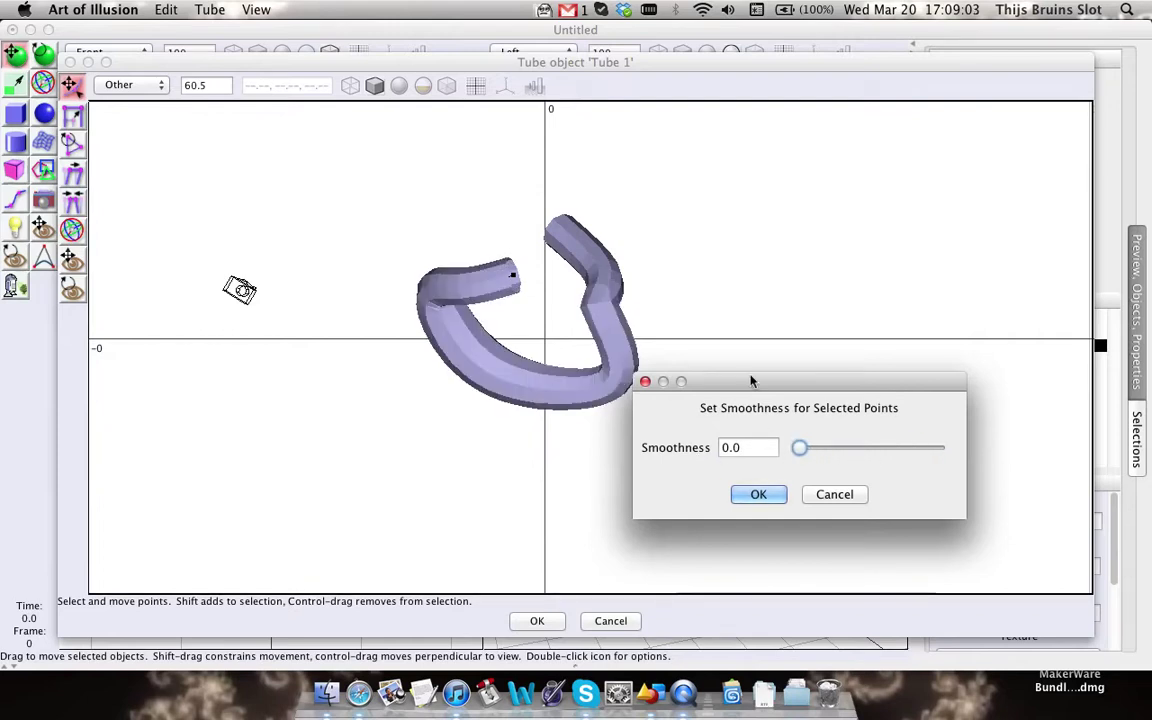
{"action": "left_click", "coordinate": [758, 494]}
Step: Select the two control points at the raised end and move them together to straighten that arm above the sharp corner
{"action": "right_click_drag", "start_coordinate": [663, 365], "coordinate": [578, 392]}
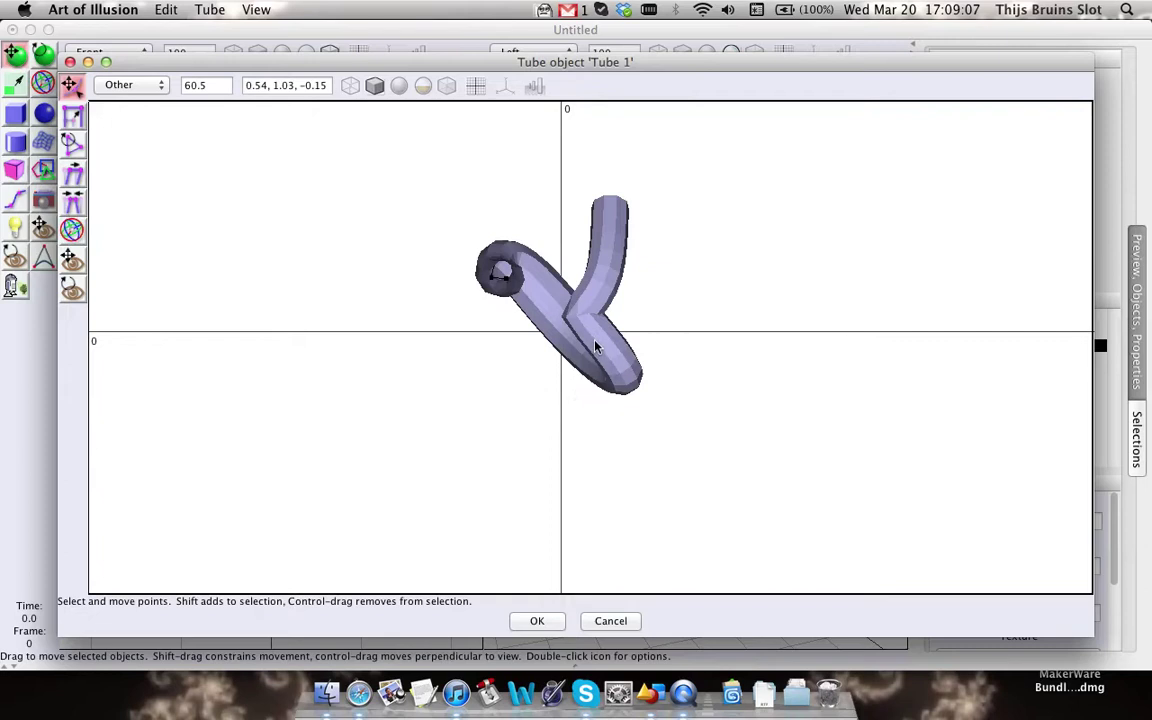
{"action": "right_click_drag", "start_coordinate": [595, 347], "coordinate": [592, 342]}
{"action": "left_click_drag", "start_coordinate": [571, 167], "coordinate": [670, 310]}
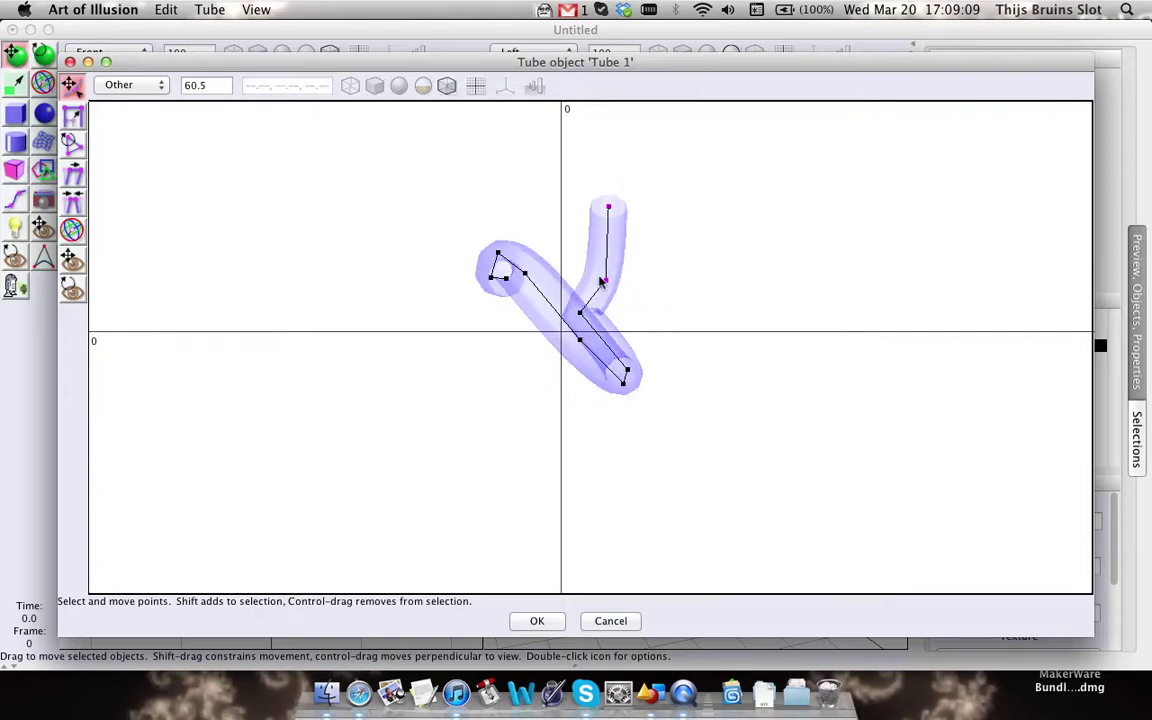
{"action": "left_click_drag", "start_coordinate": [601, 283], "coordinate": [577, 258]}
Step: Activate the combined move, scale and rotate tool on the selected points and examine the tube's sharp corner in solid shading
{"action": "left_click", "coordinate": [66, 230]}
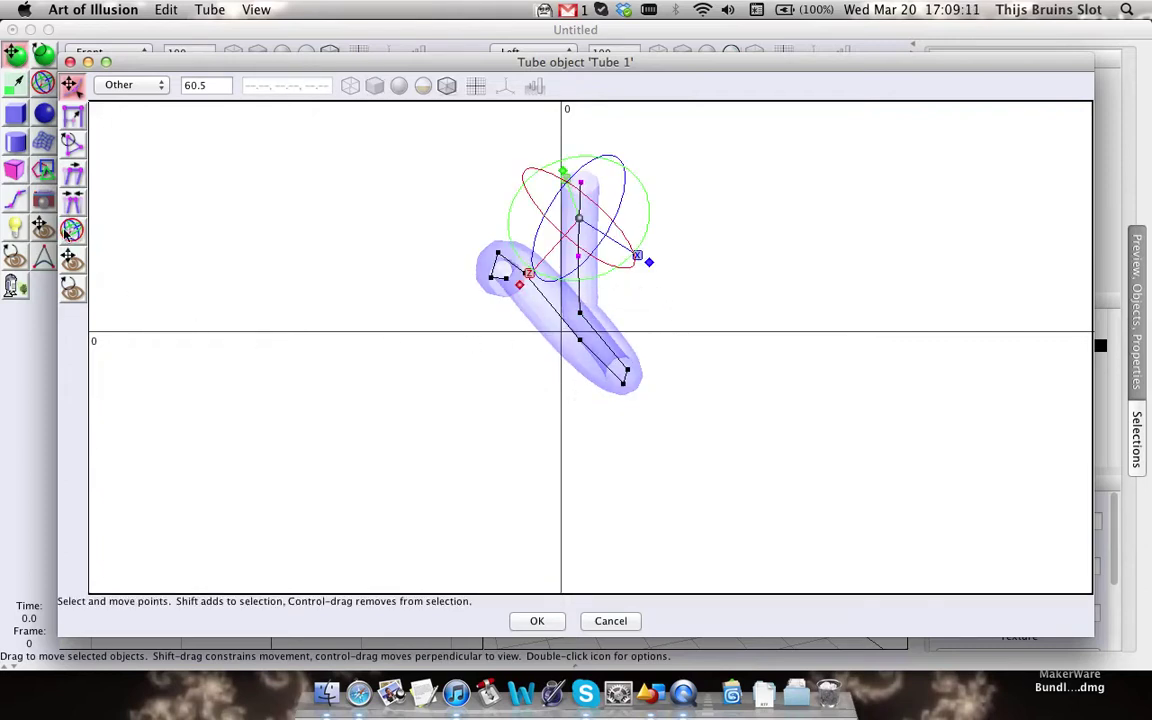
{"action": "right_click_drag", "start_coordinate": [257, 244], "coordinate": [370, 222]}
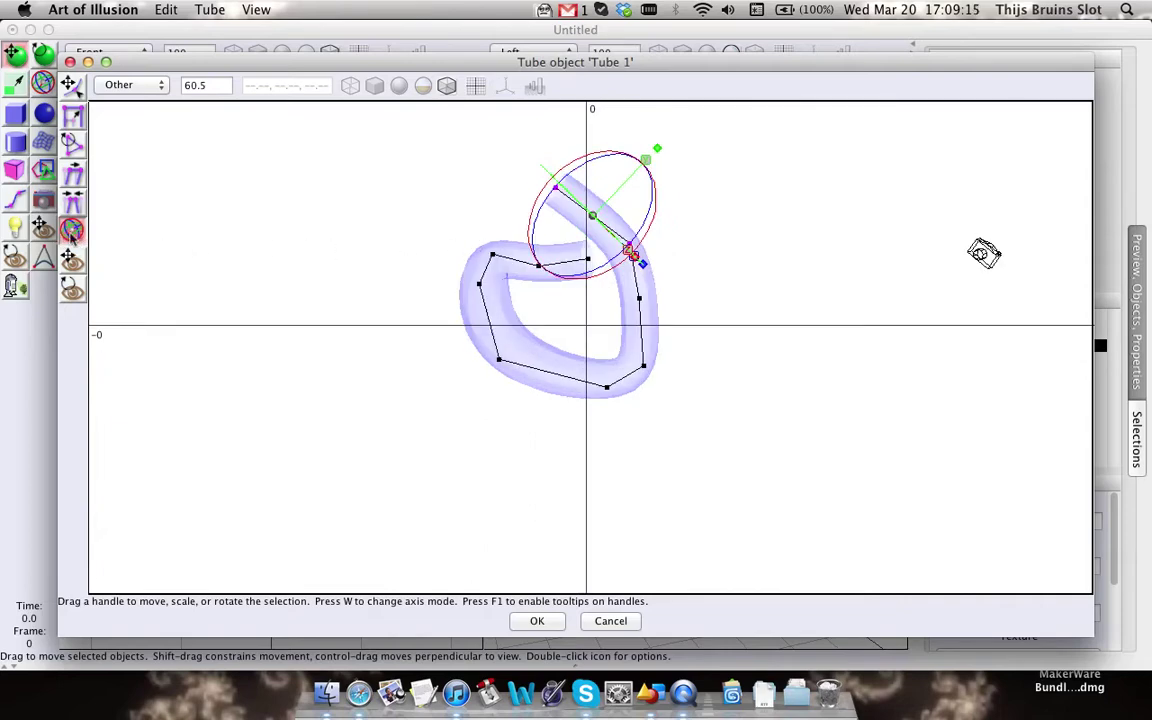
{"action": "mouse_move", "coordinate": [617, 348]}
{"action": "right_mouse_down"}
{"action": "mouse_move", "coordinate": [650, 301]}
{"action": "mouse_move", "coordinate": [545, 350]}
{"action": "mouse_move", "coordinate": [598, 270]}
{"action": "mouse_move", "coordinate": [643, 142]}
{"action": "mouse_move", "coordinate": [707, 327]}
{"action": "mouse_move", "coordinate": [675, 345]}
{"action": "right_mouse_up"}
{"action": "key", "text": "2"}
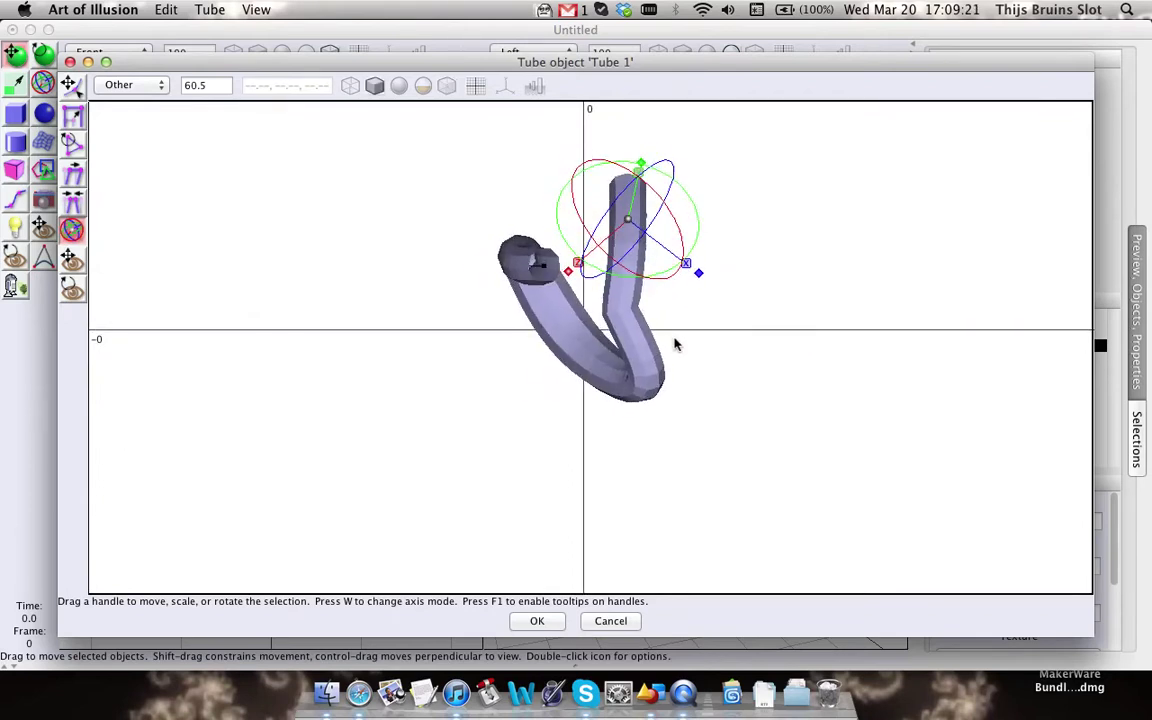
{"action": "key", "text": "5"}
Step: Select the sharp corner's control point, raise its smoothness to the maximum, and deselect it to check the rounded bend
{"action": "left_click", "coordinate": [620, 309]}
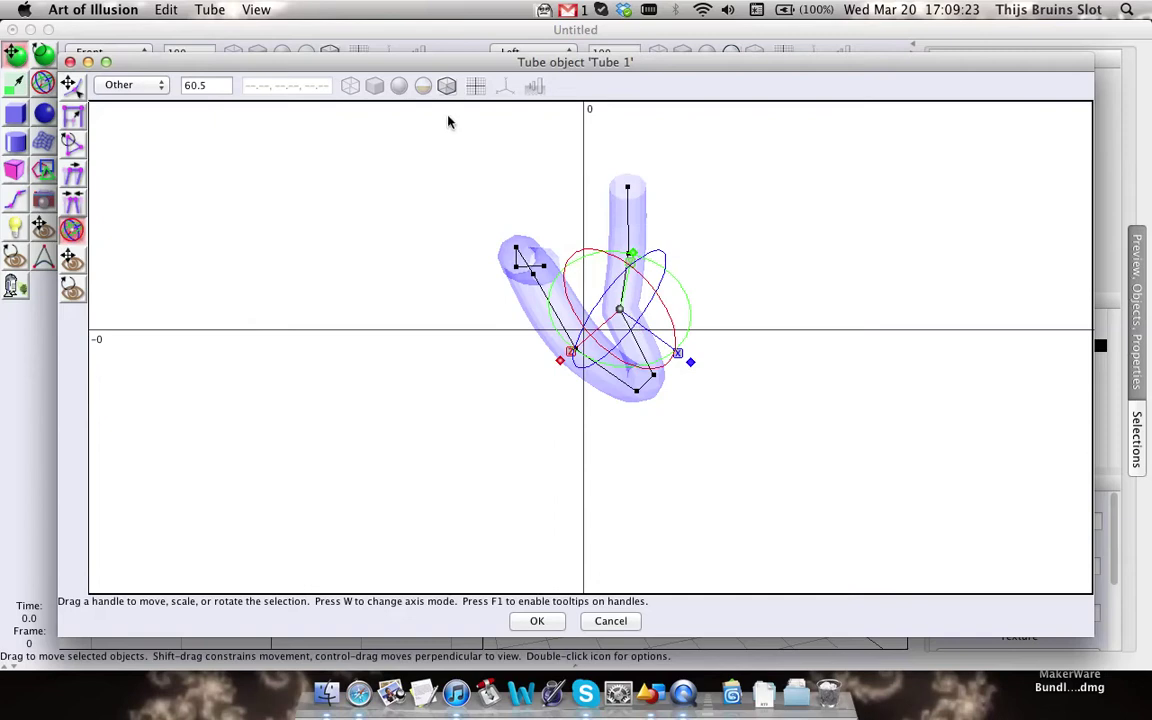
{"action": "left_click", "coordinate": [213, 9]}
{"action": "left_click", "coordinate": [258, 180]}
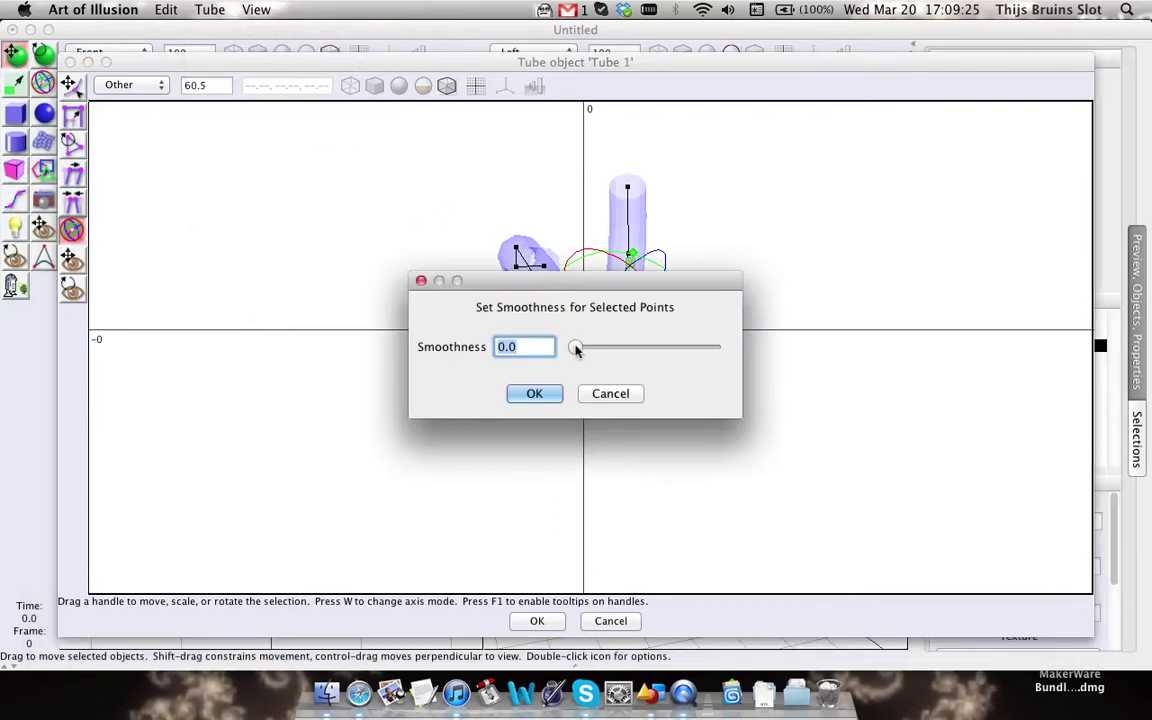
{"action": "left_click_drag", "start_coordinate": [578, 349], "coordinate": [800, 370]}
{"action": "left_click", "coordinate": [534, 394]}
{"action": "left_click", "coordinate": [370, 368]}
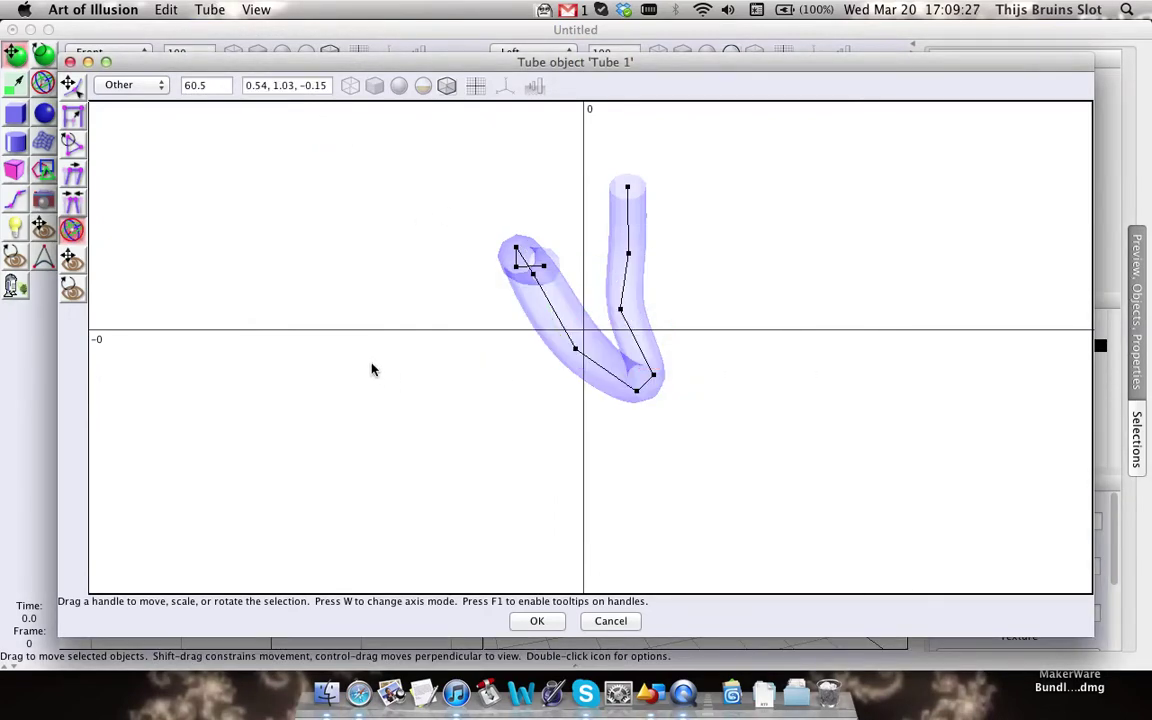
{"action": "middle_click_drag", "start_coordinate": [452, 267], "coordinate": [551, 210]}
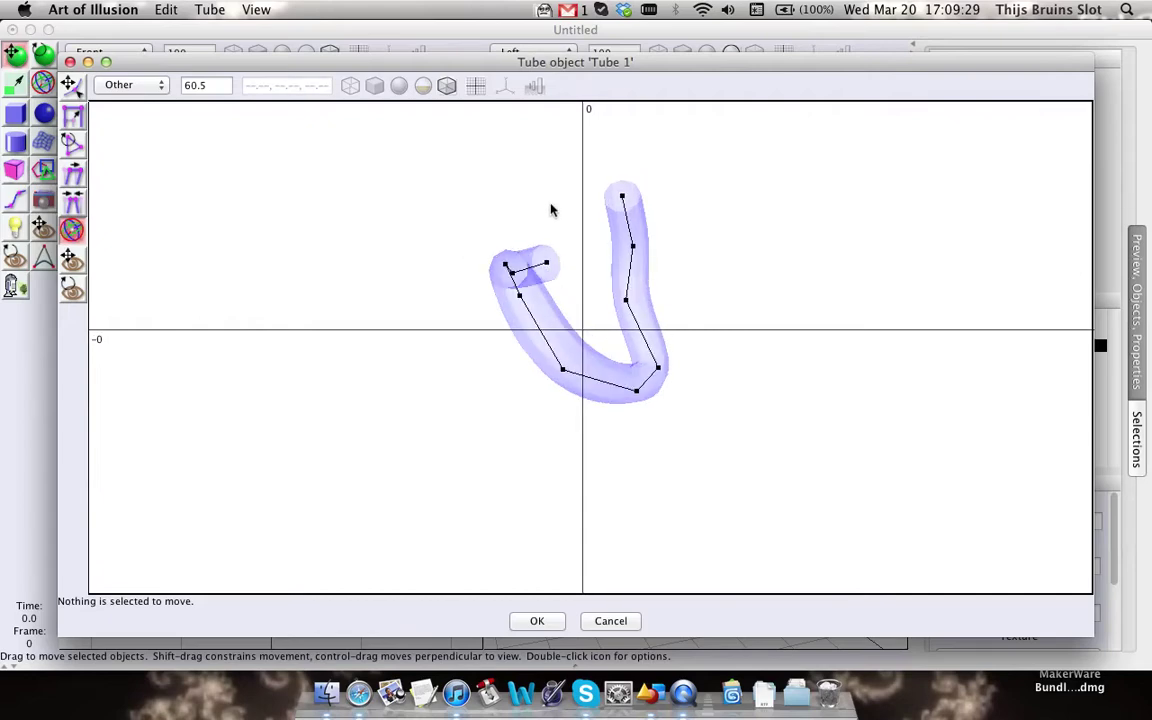
Step: Set the tube's ends to Flat Ends and check the capped ends from another angle
{"action": "left_click", "coordinate": [207, 9]}
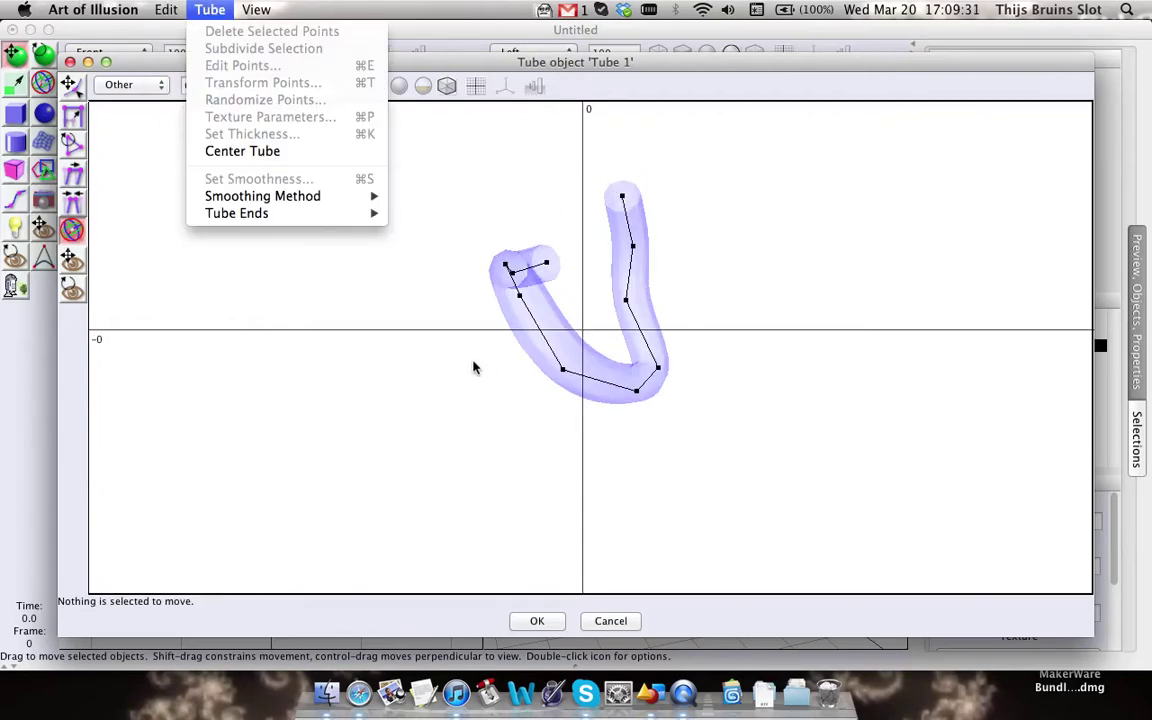
{"action": "mouse_move", "coordinate": [474, 368]}
{"action": "right_mouse_down"}
{"action": "mouse_move", "coordinate": [458, 326]}
{"action": "mouse_move", "coordinate": [370, 450]}
{"action": "mouse_move", "coordinate": [327, 404]}
{"action": "right_mouse_up"}
{"action": "left_click", "coordinate": [166, 9]}
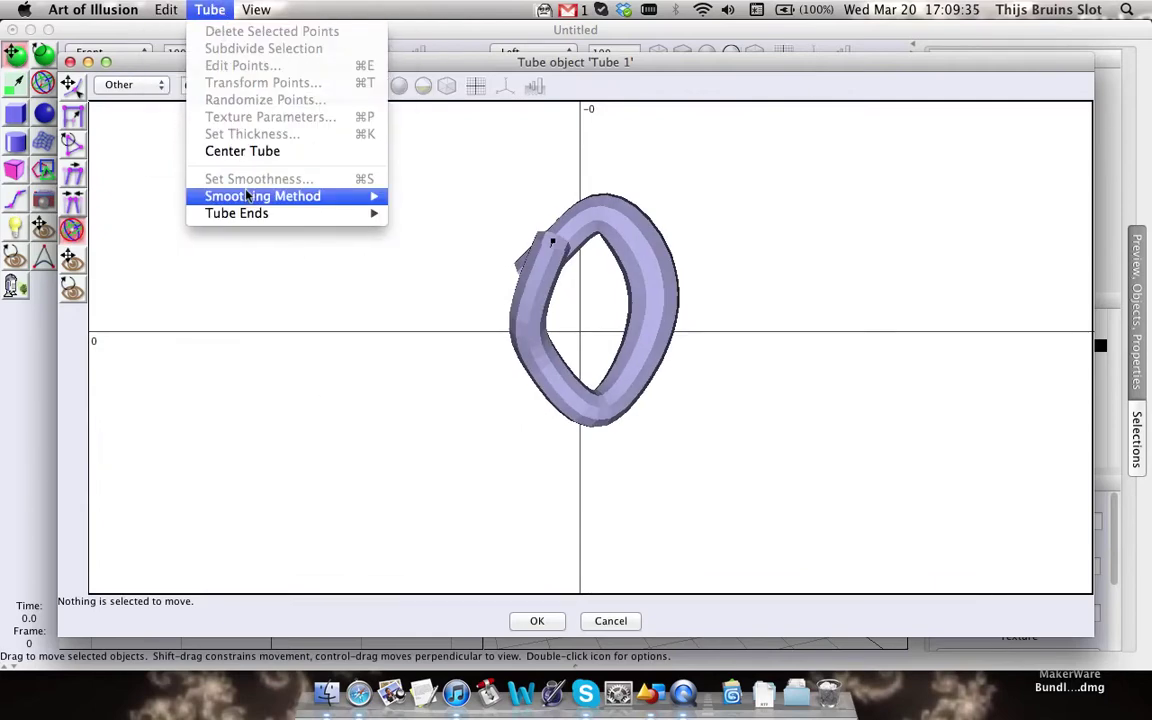
{"action": "mouse_move", "coordinate": [290, 213]}
{"action": "left_click", "coordinate": [443, 247]}
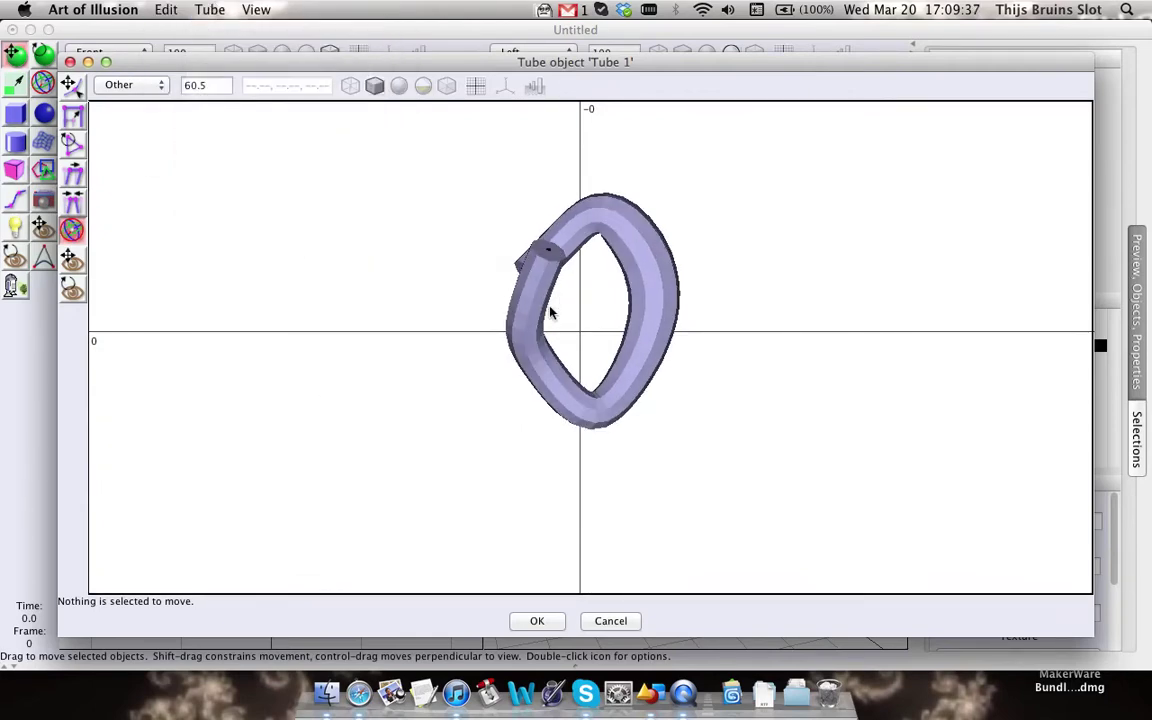
{"action": "right_click_drag", "start_coordinate": [550, 313], "coordinate": [507, 303]}
Step: Switch the tube's ends to Closed Ends and examine the tube from several angles
{"action": "left_click", "coordinate": [210, 9]}
{"action": "mouse_move", "coordinate": [290, 213]}
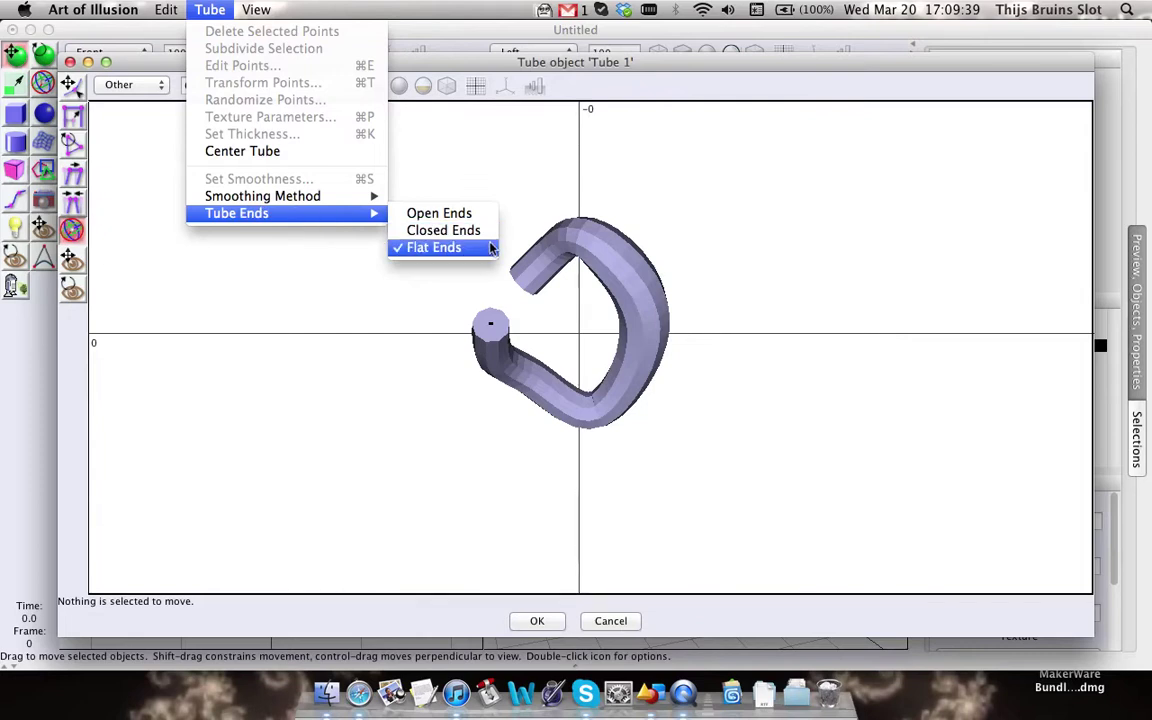
{"action": "left_click", "coordinate": [474, 231]}
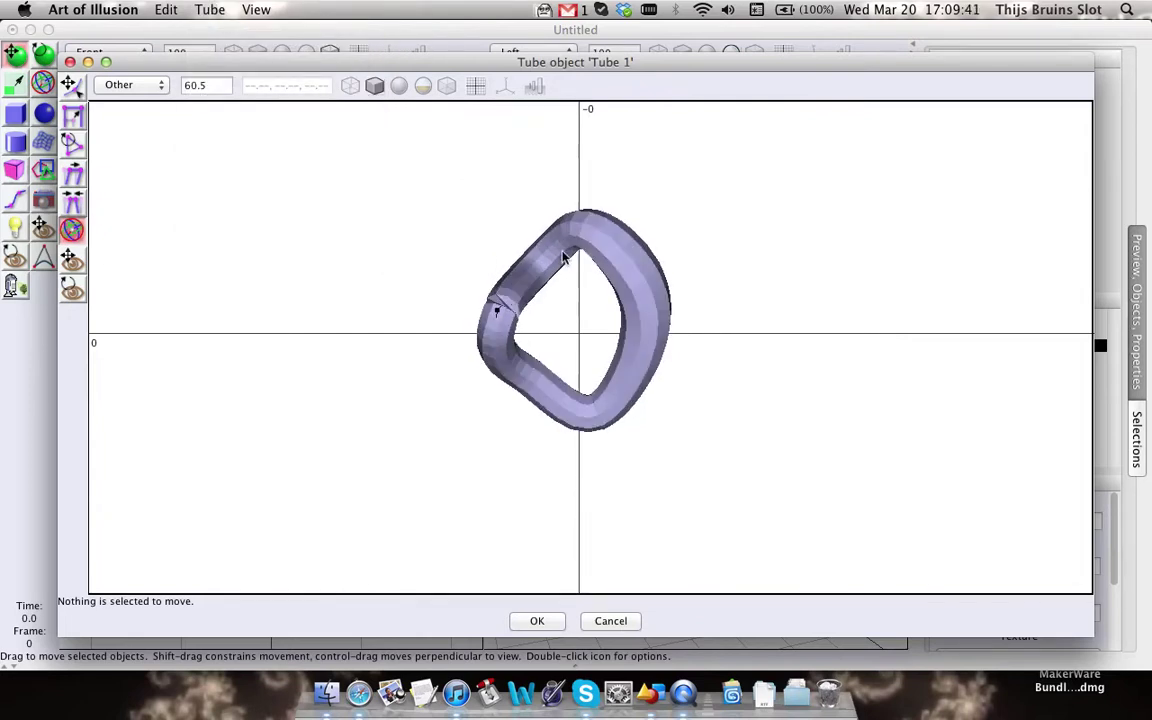
{"action": "mouse_move", "coordinate": [563, 258]}
{"action": "right_mouse_down"}
{"action": "mouse_move", "coordinate": [687, 224]}
{"action": "mouse_move", "coordinate": [647, 388]}
{"action": "mouse_move", "coordinate": [590, 362]}
{"action": "mouse_move", "coordinate": [519, 368]}
{"action": "mouse_move", "coordinate": [459, 321]}
{"action": "right_mouse_up"}
{"action": "right_click_drag", "start_coordinate": [474, 210], "coordinate": [500, 285]}
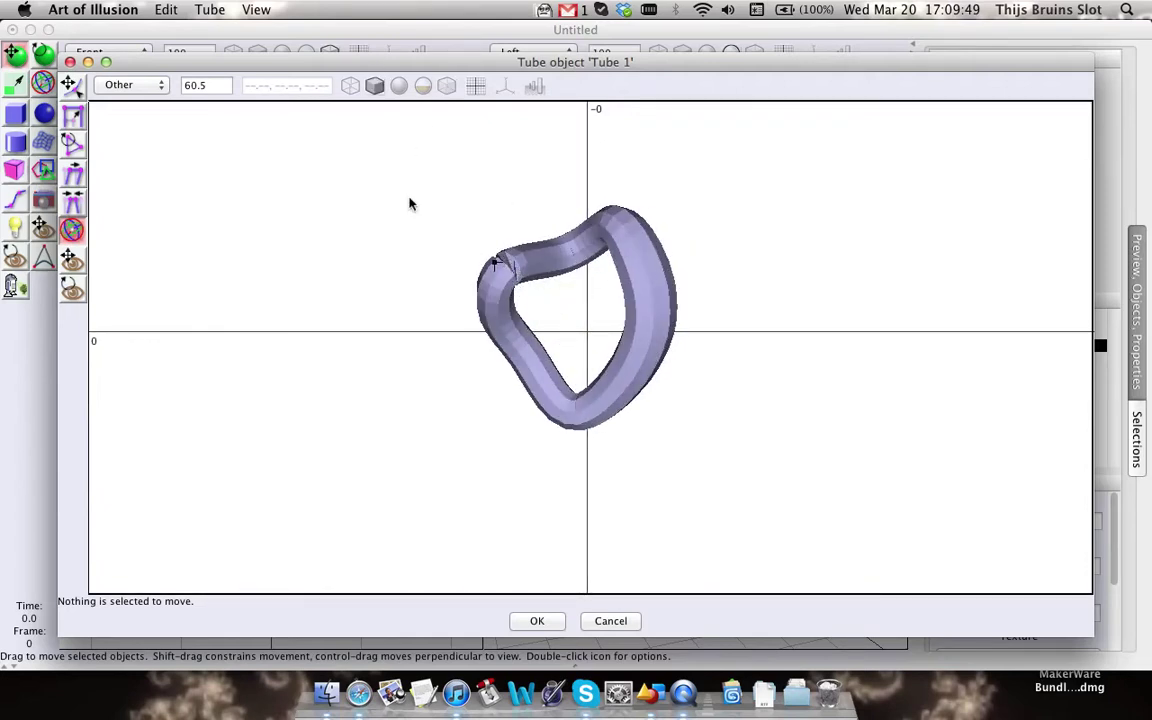
Step: Return the tube's ends to Flat Ends and look at them from the end side
{"action": "left_click", "coordinate": [256, 9]}
{"action": "mouse_move", "coordinate": [281, 219]}
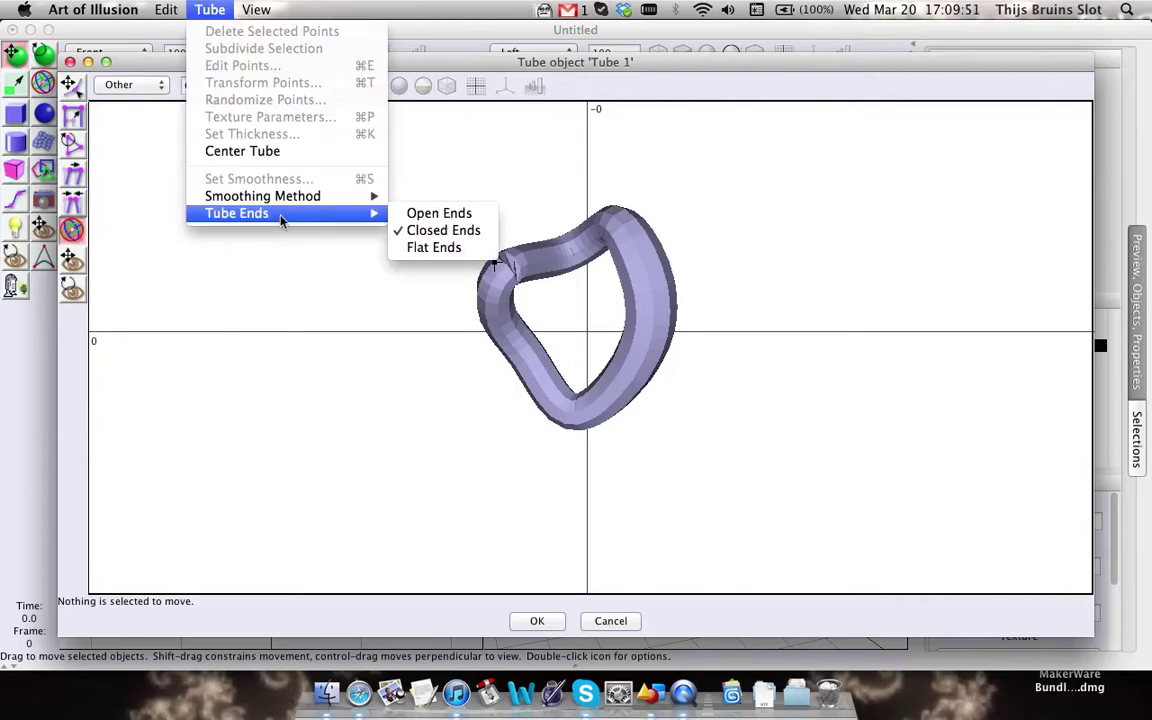
{"action": "left_click", "coordinate": [447, 252]}
{"action": "left_click_drag", "start_coordinate": [501, 263], "coordinate": [522, 328]}
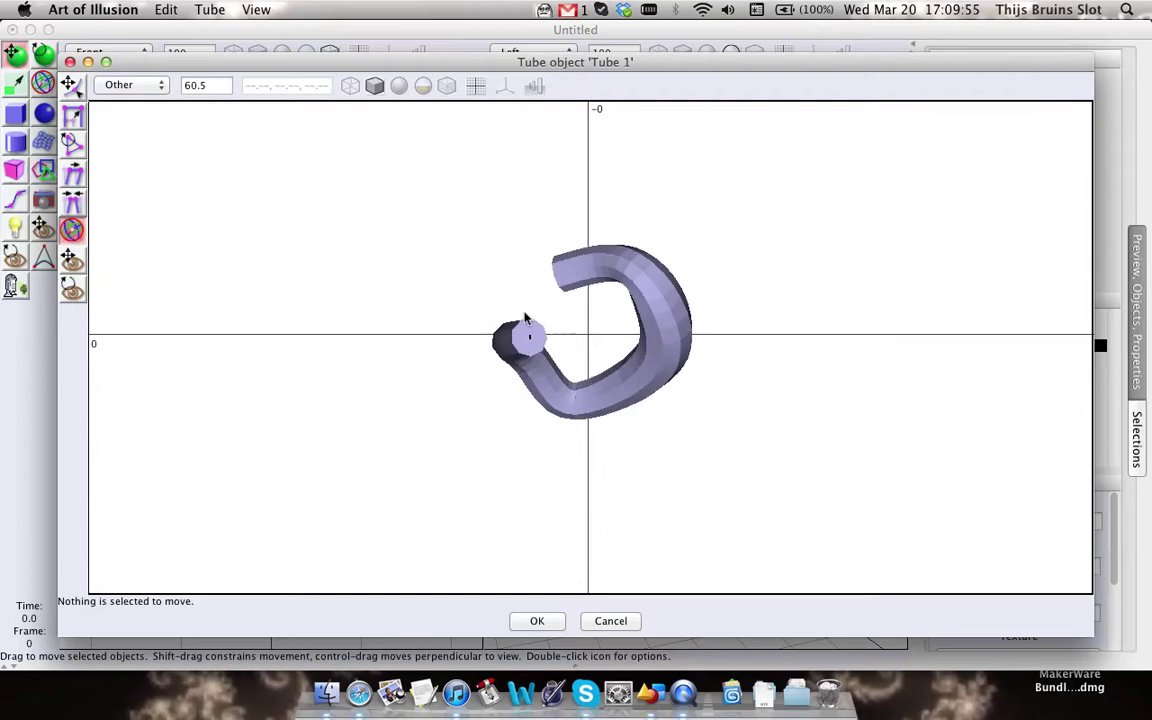
Step: Set the tube's ends to Open Ends and accept the tube edits
{"action": "left_click", "coordinate": [256, 9]}
{"action": "mouse_move", "coordinate": [210, 9]}
{"action": "mouse_move", "coordinate": [315, 213]}
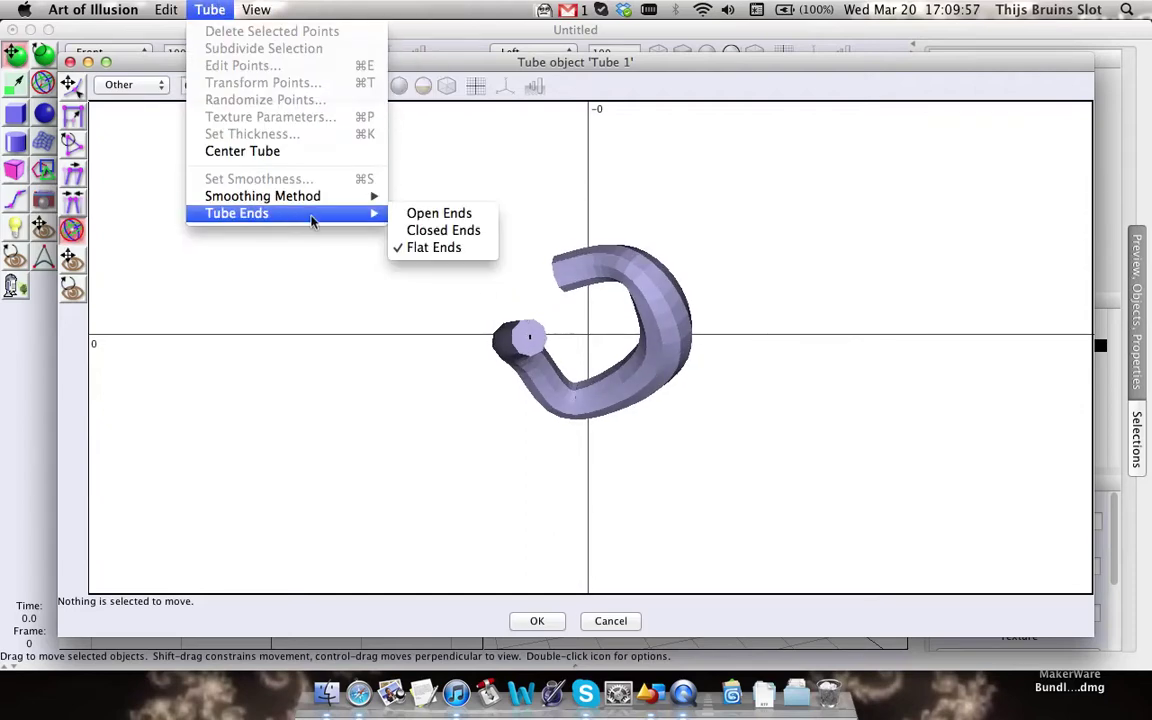
{"action": "left_click", "coordinate": [415, 213]}
{"action": "left_click_drag", "start_coordinate": [548, 403], "coordinate": [488, 363]}
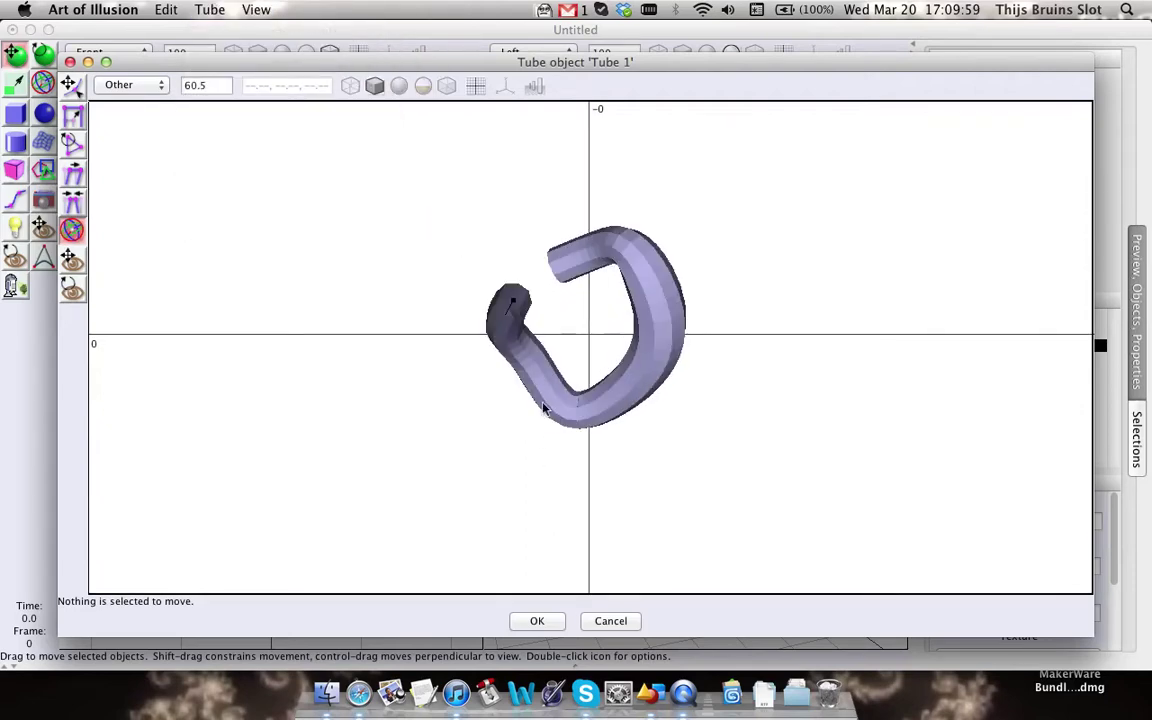
{"action": "left_click", "coordinate": [545, 621]}
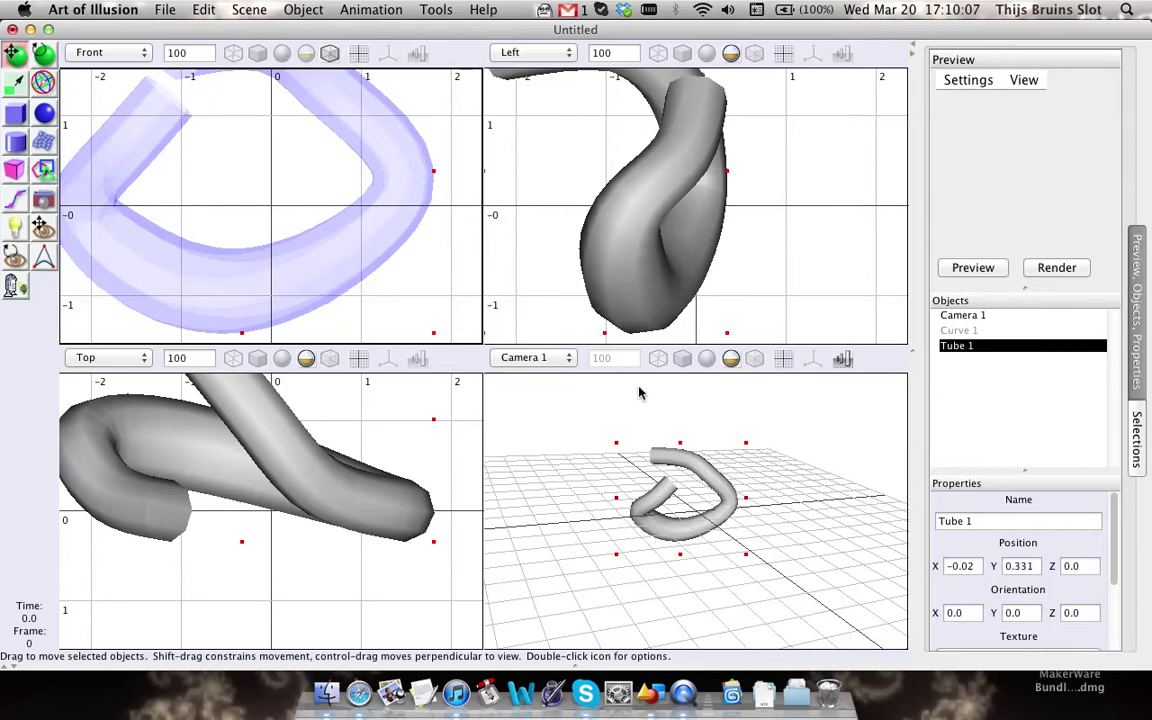
Step: Convert the tube to a triangle mesh with a maximum error of 0.01
{"action": "scroll", "coordinate": [351, 446], "scroll_direction": "down", "scroll_amount": 3}
{"action": "scroll", "coordinate": [590, 172], "scroll_direction": "down", "scroll_amount": 5}
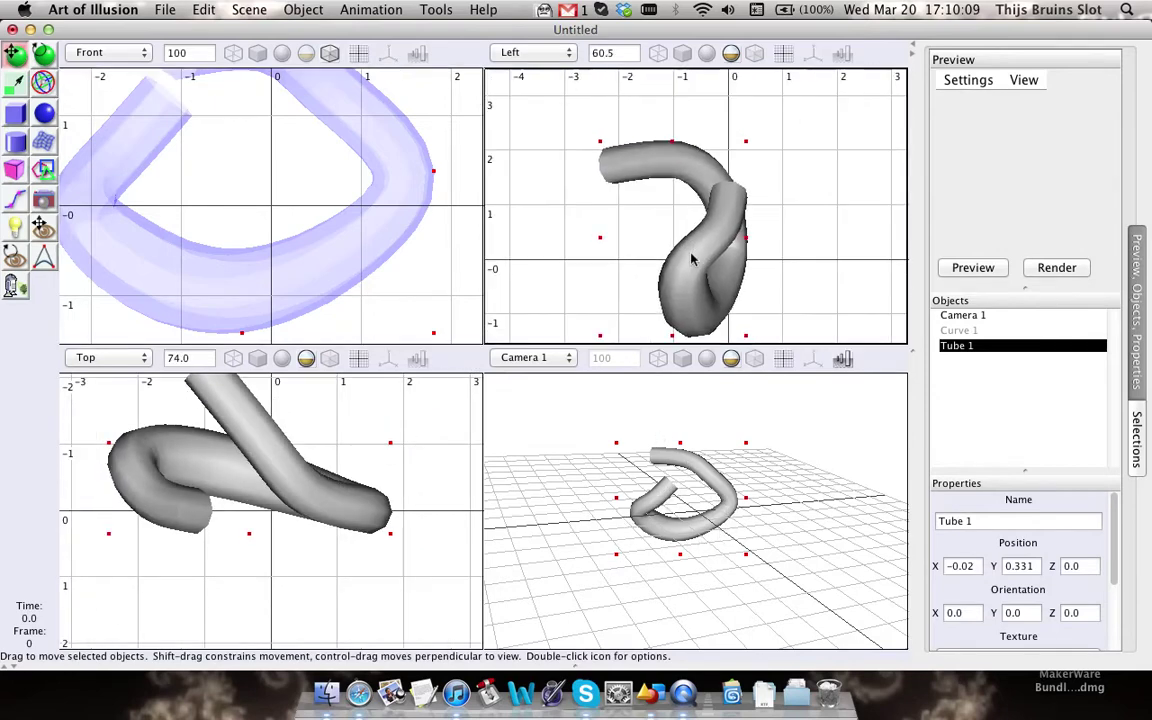
{"action": "right_click_drag", "start_coordinate": [711, 249], "coordinate": [710, 220]}
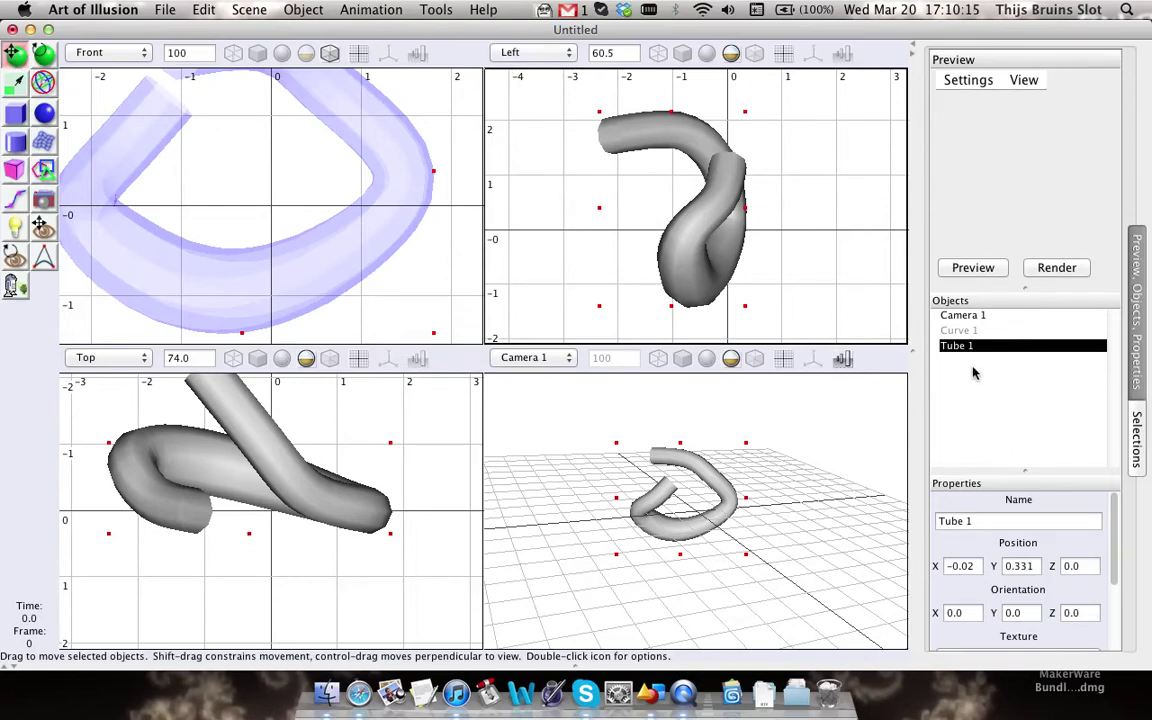
{"action": "left_click", "coordinate": [318, 9]}
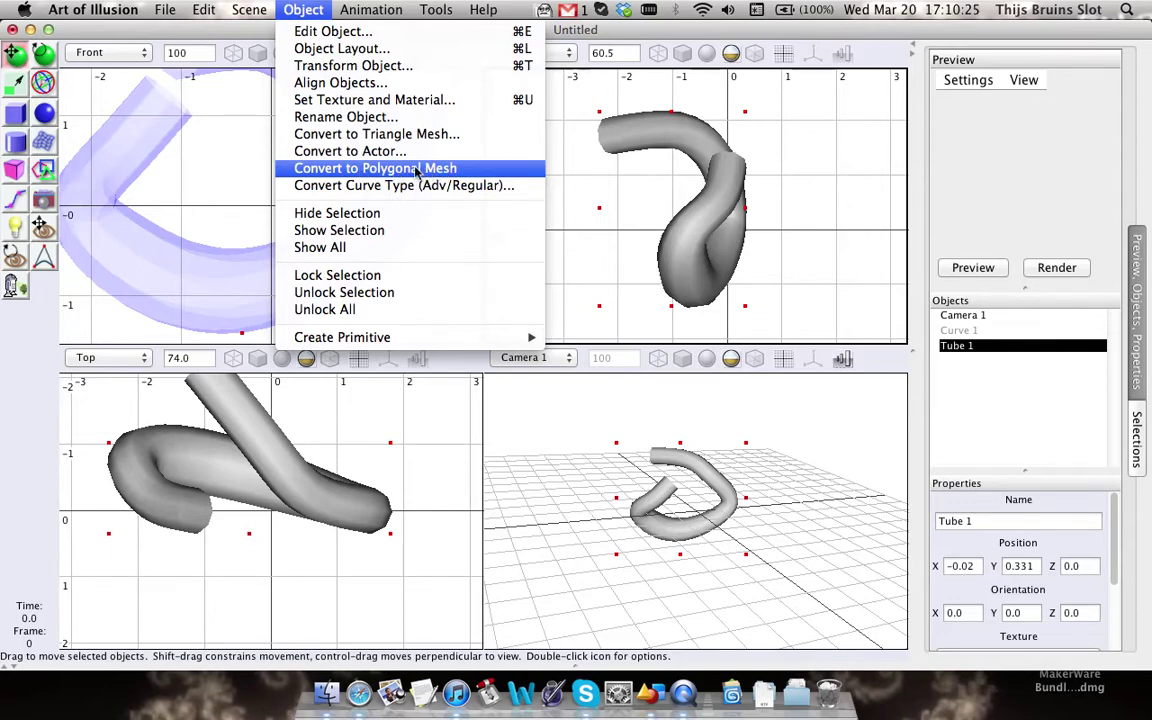
{"action": "left_click", "coordinate": [480, 139]}
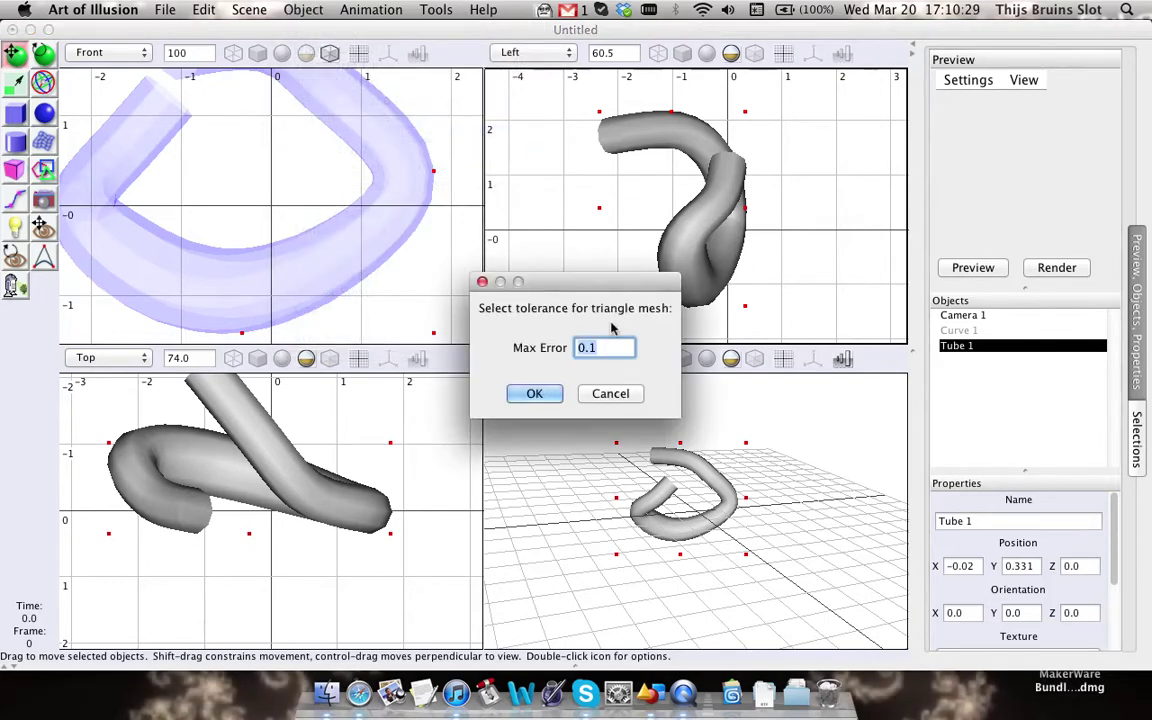
{"action": "left_click_drag", "start_coordinate": [595, 303], "coordinate": [448, 187]}
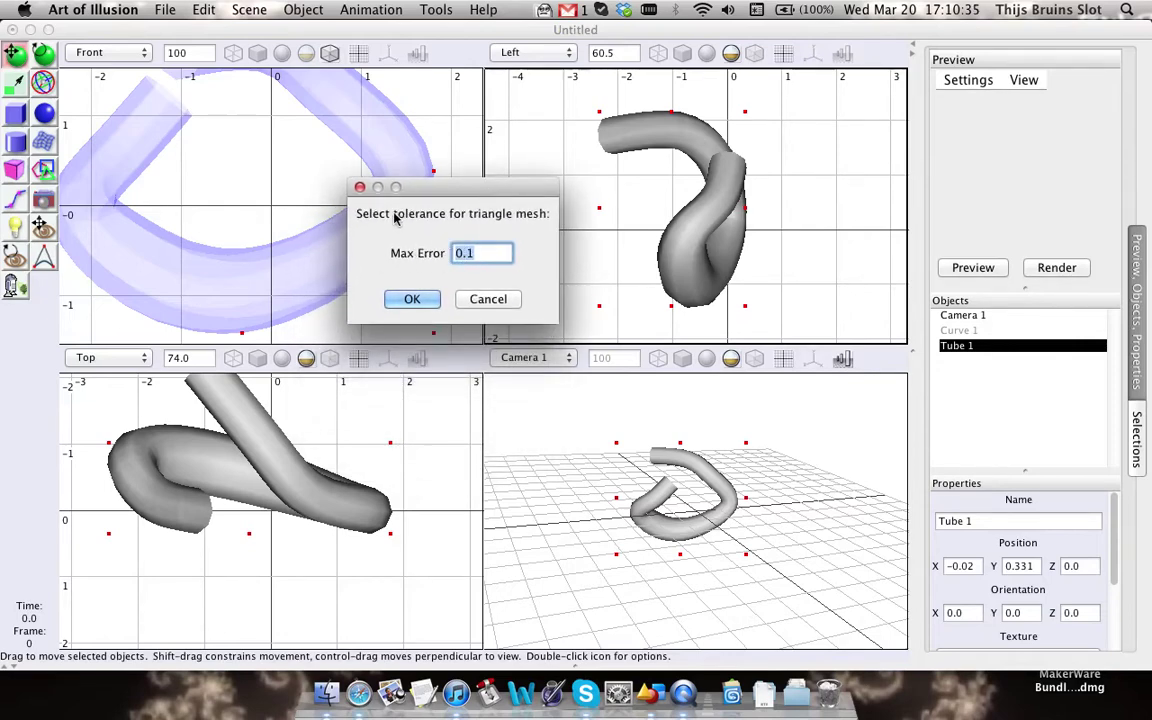
{"action": "left_click", "coordinate": [469, 256]}
{"action": "key", "text": "Left"}
{"action": "type", "text": "0"}
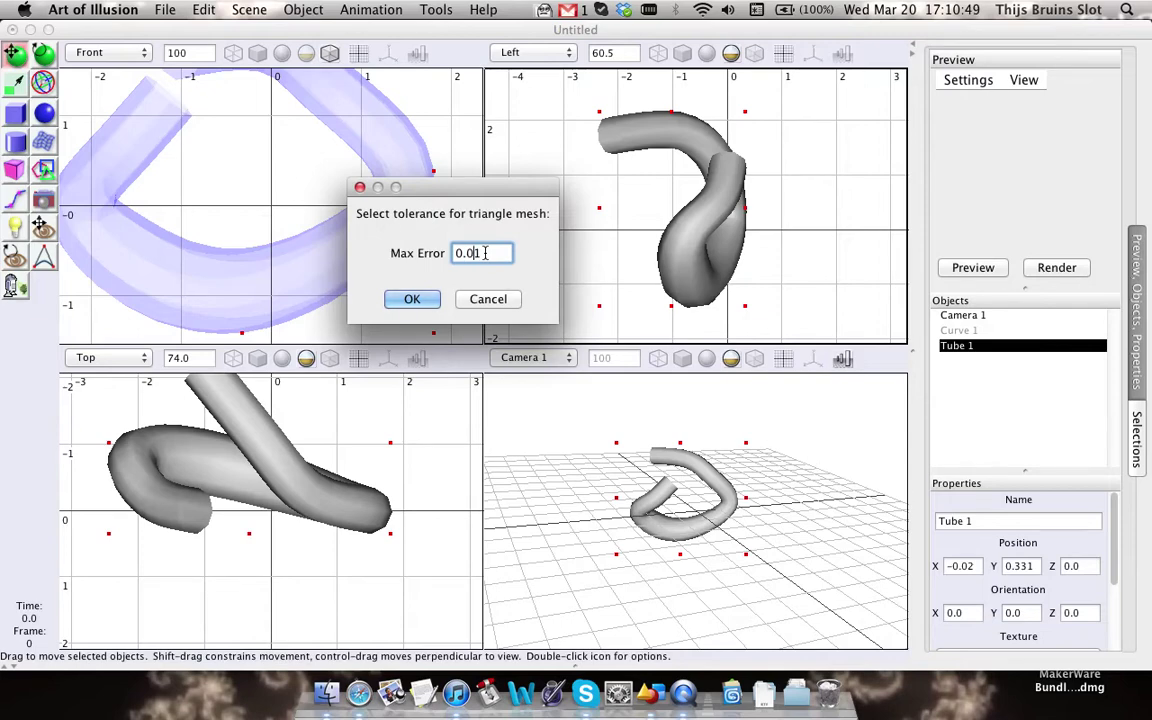
{"action": "left_click", "coordinate": [412, 299]}
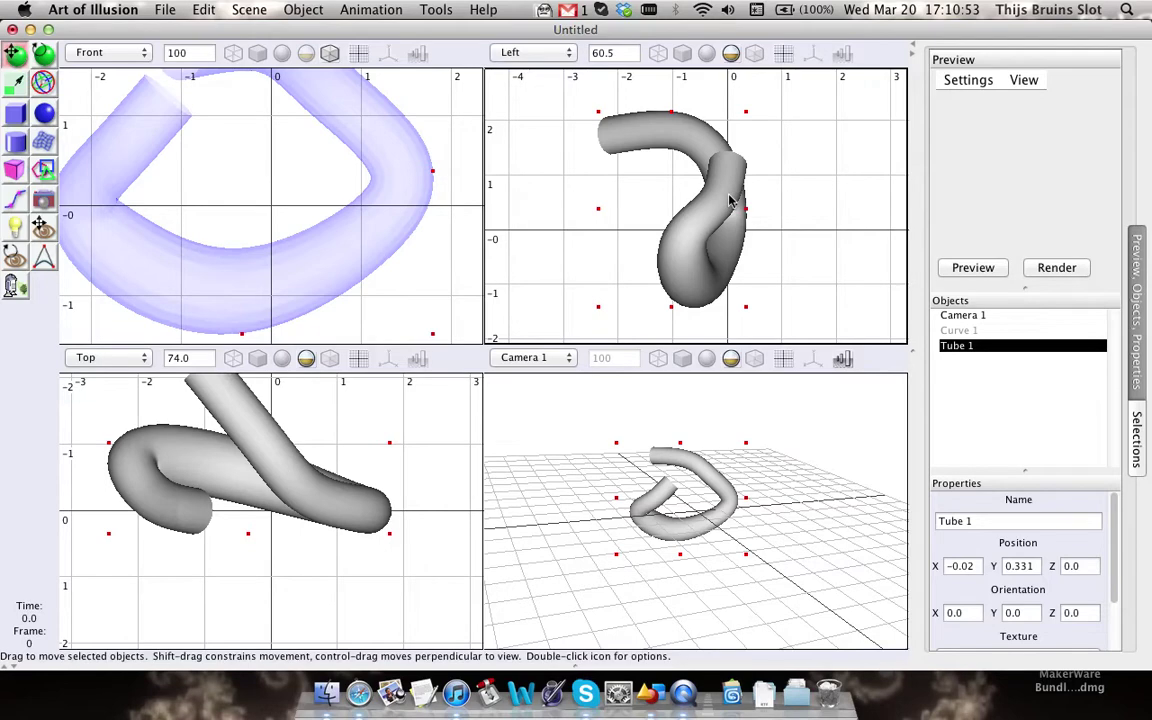
Step: Examine the triangle mesh's density in wireframe and flat shading, and in its mesh editor, without changing it
{"action": "left_click", "coordinate": [662, 53]}
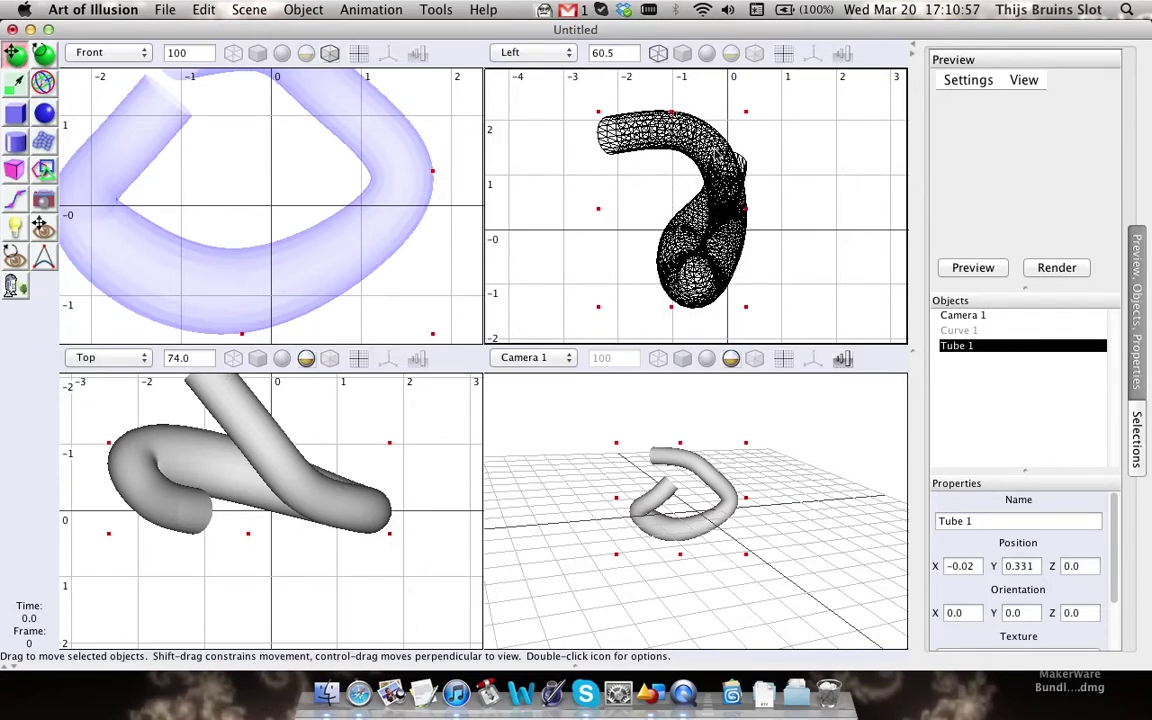
{"action": "left_click", "coordinate": [682, 53]}
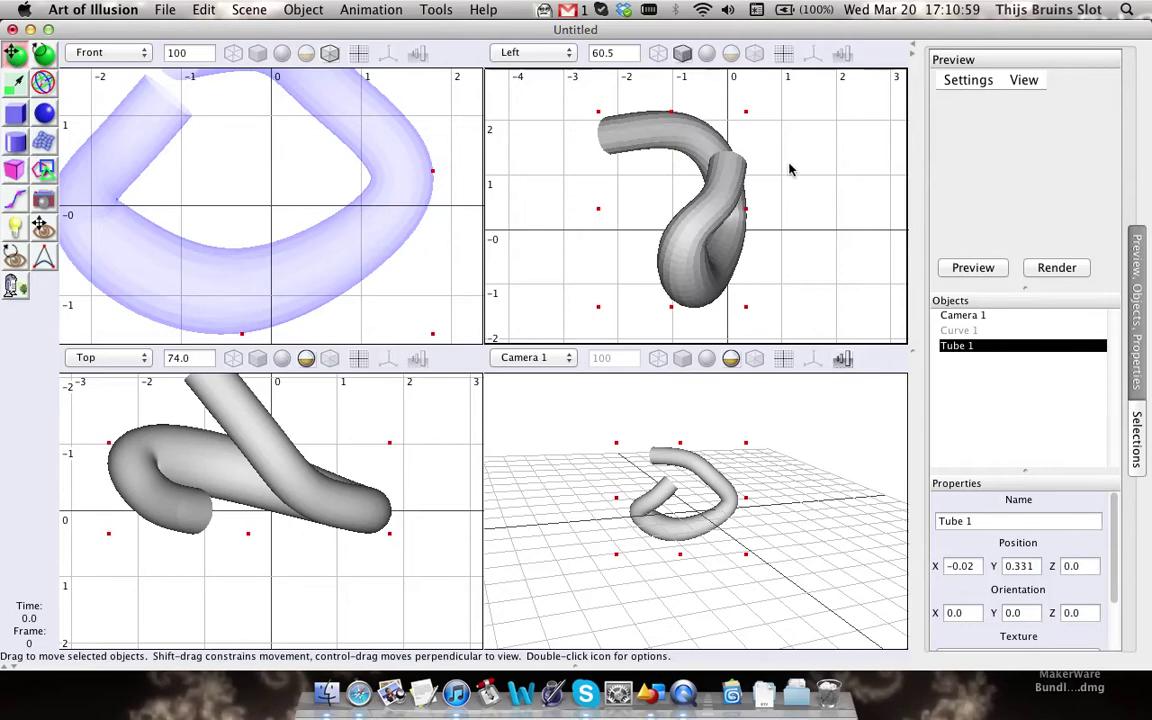
{"action": "double_click", "coordinate": [985, 346]}
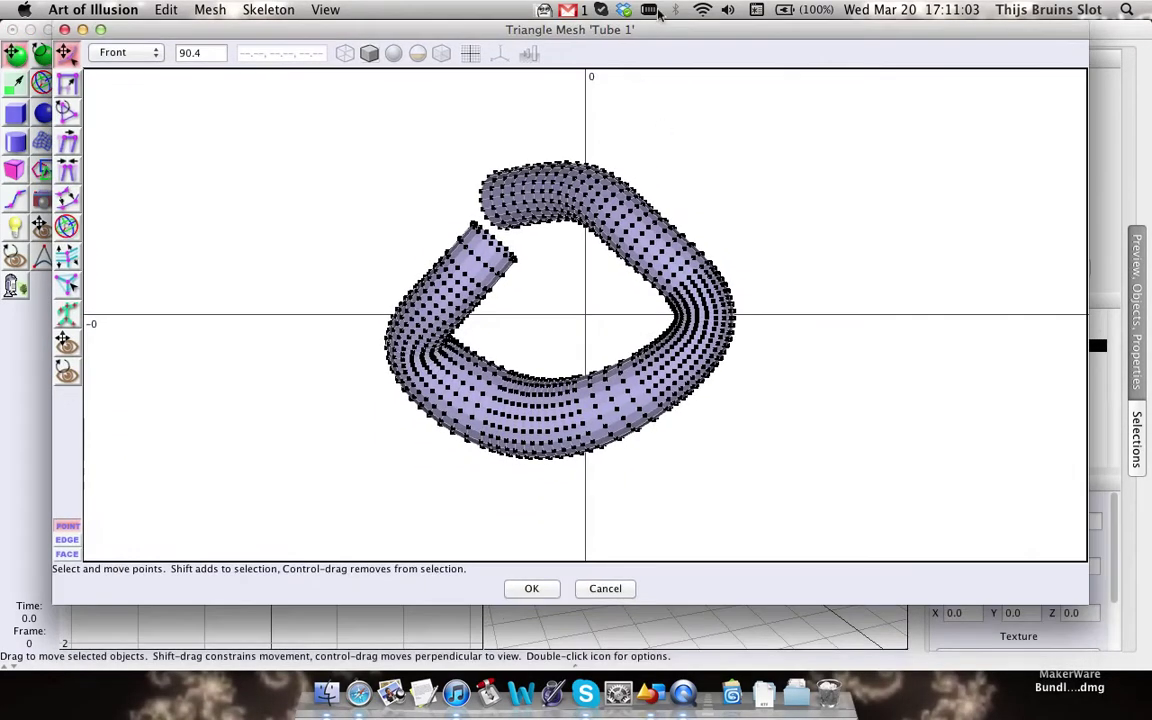
{"action": "left_click", "coordinate": [605, 588]}
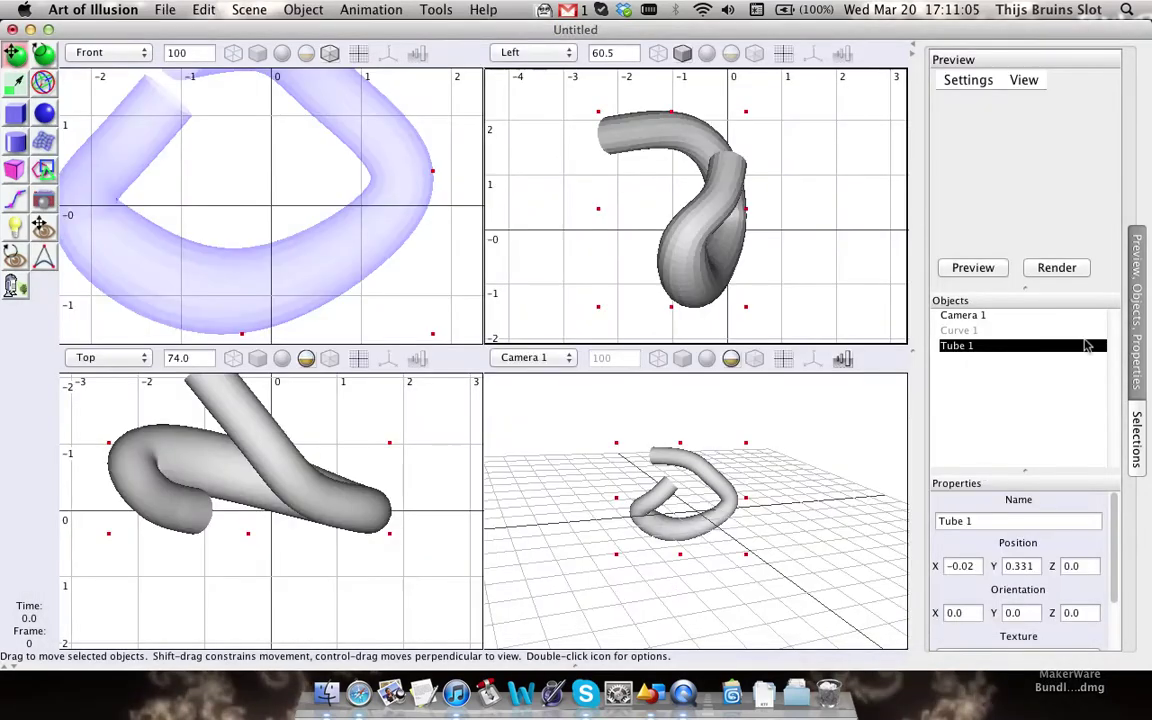
Step: Convert the triangle-mesh tube to a polygonal mesh, keeping the triangles
{"action": "left_click", "coordinate": [552, 8]}
{"action": "left_click", "coordinate": [305, 9]}
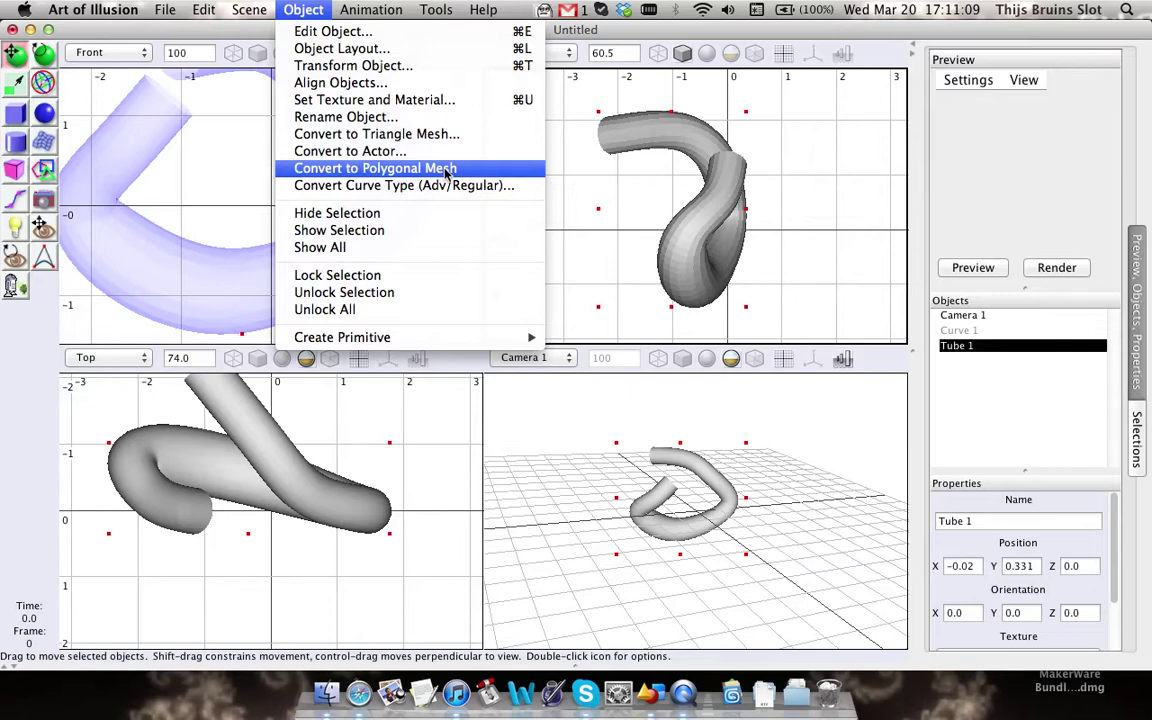
{"action": "left_click", "coordinate": [402, 168]}
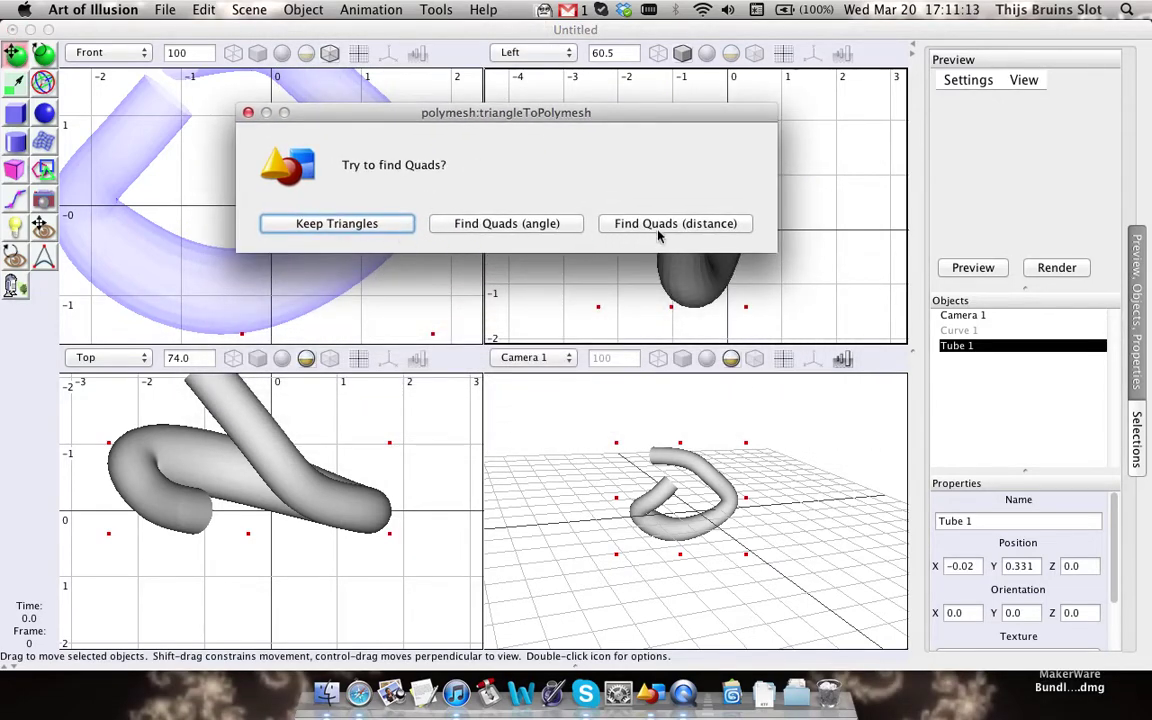
{"action": "left_click_drag", "start_coordinate": [594, 118], "coordinate": [572, 366]}
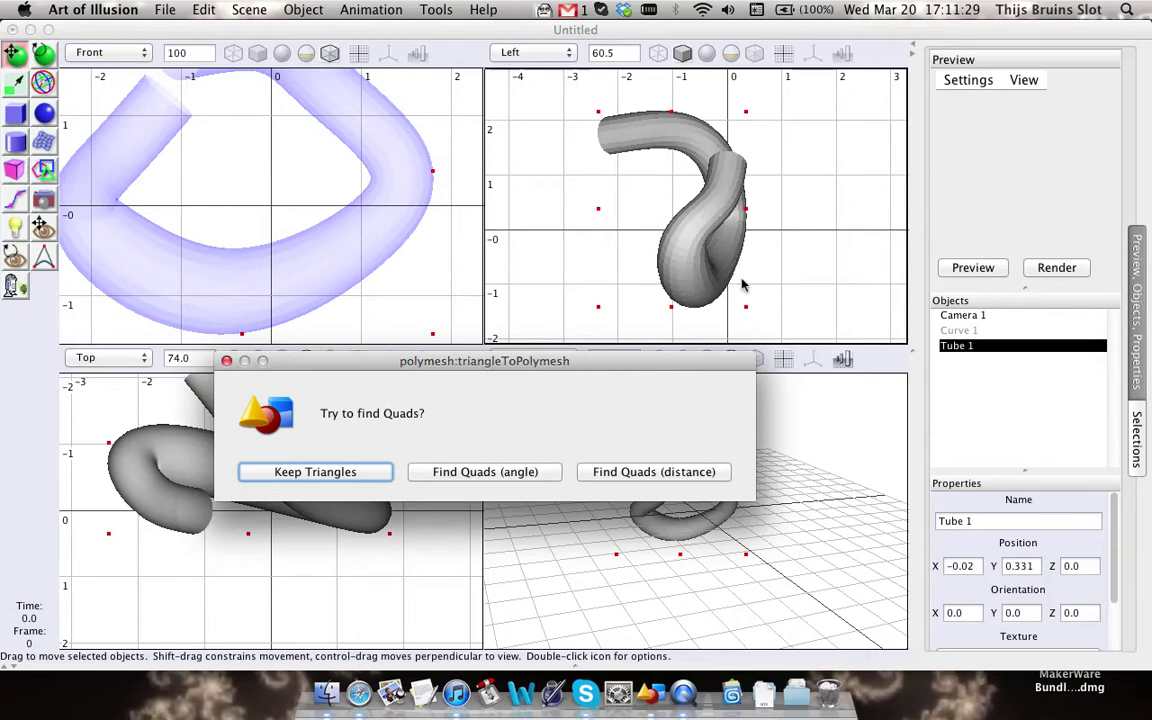
{"action": "left_click", "coordinate": [364, 476]}
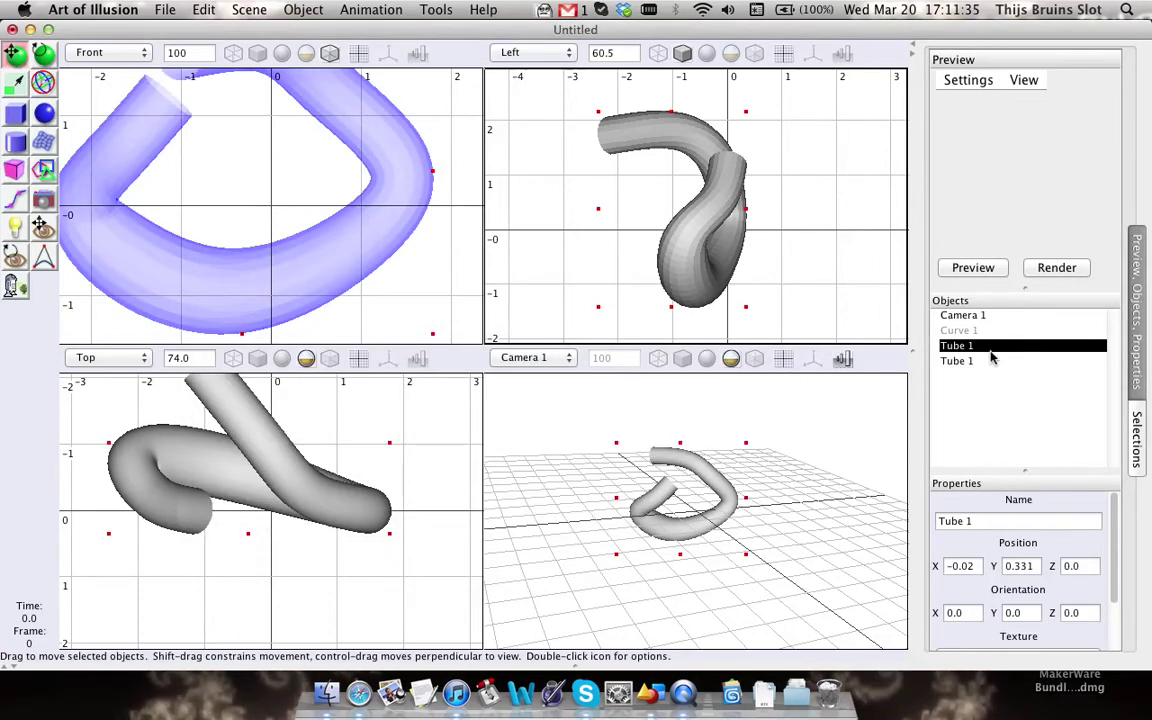
Step: Hide the original triangle-mesh tube and clear the selection
{"action": "right_click", "coordinate": [990, 346]}
{"action": "left_click", "coordinate": [1000, 473]}
{"action": "left_click", "coordinate": [995, 414]}
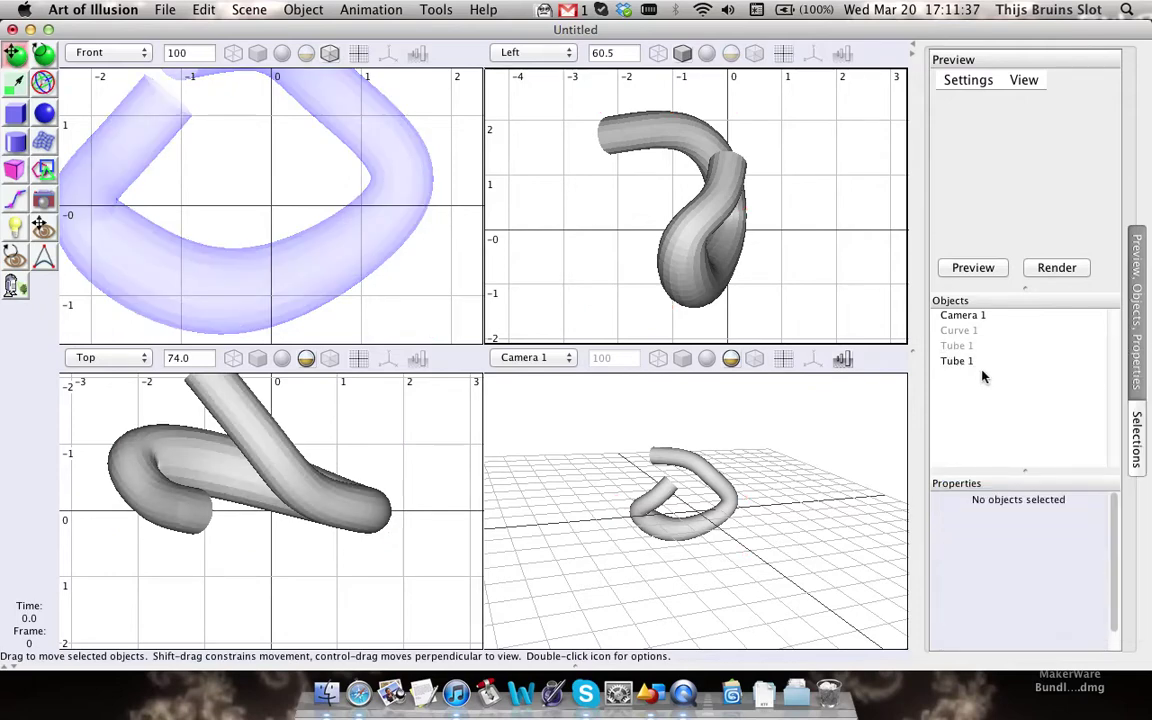
Step: Open the visible polygonal-mesh tube for editing and bring its open end into close view
{"action": "left_click", "coordinate": [997, 361]}
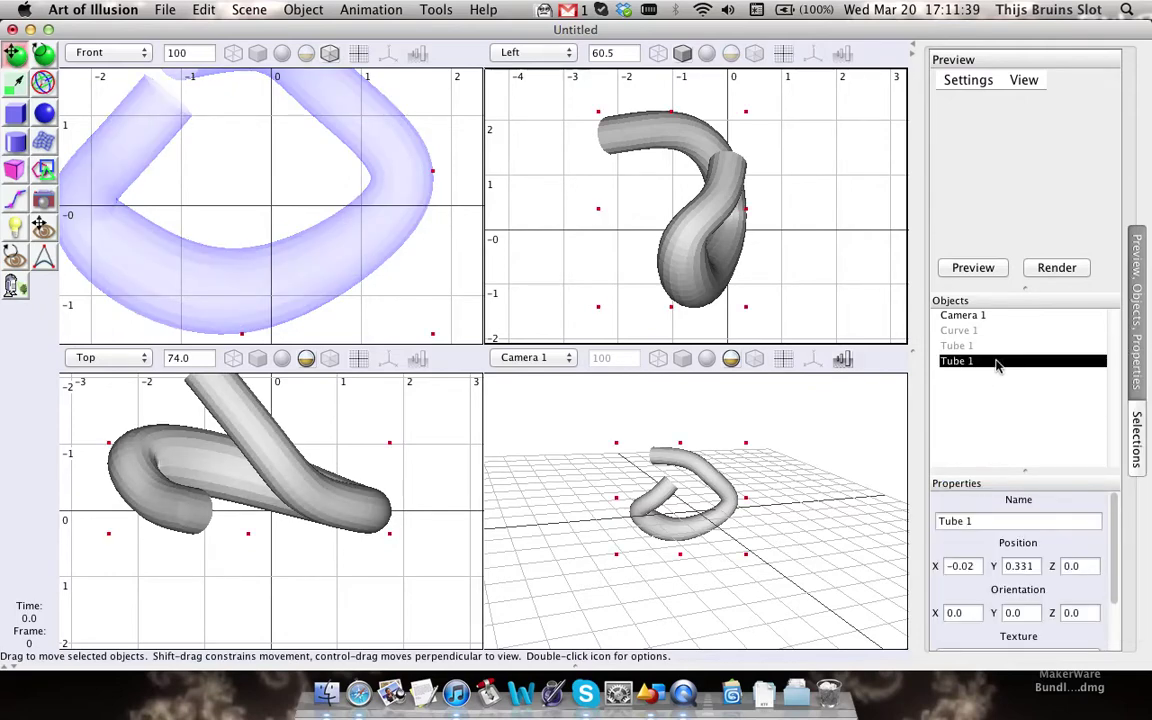
{"action": "double_click", "coordinate": [1000, 364]}
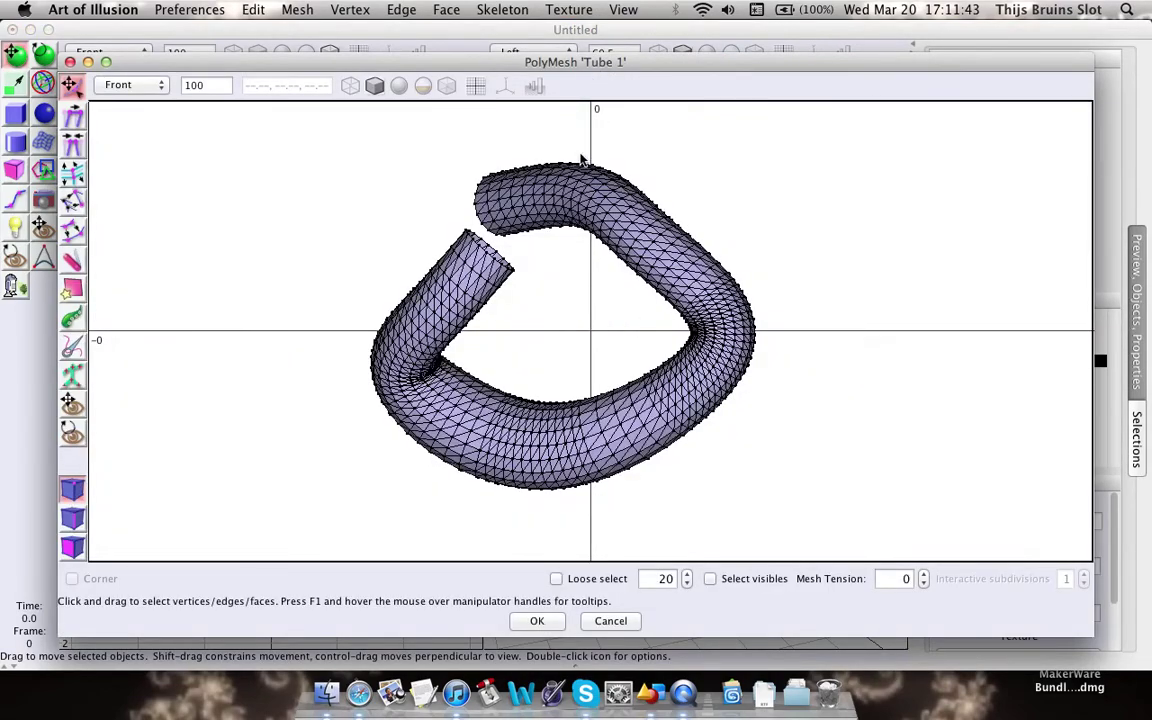
{"action": "mouse_move", "coordinate": [643, 65]}
{"action": "left_mouse_down"}
{"action": "mouse_move", "coordinate": [689, 545]}
{"action": "mouse_move", "coordinate": [531, 98]}
{"action": "mouse_move", "coordinate": [617, 105]}
{"action": "mouse_move", "coordinate": [629, 62]}
{"action": "left_mouse_up"}
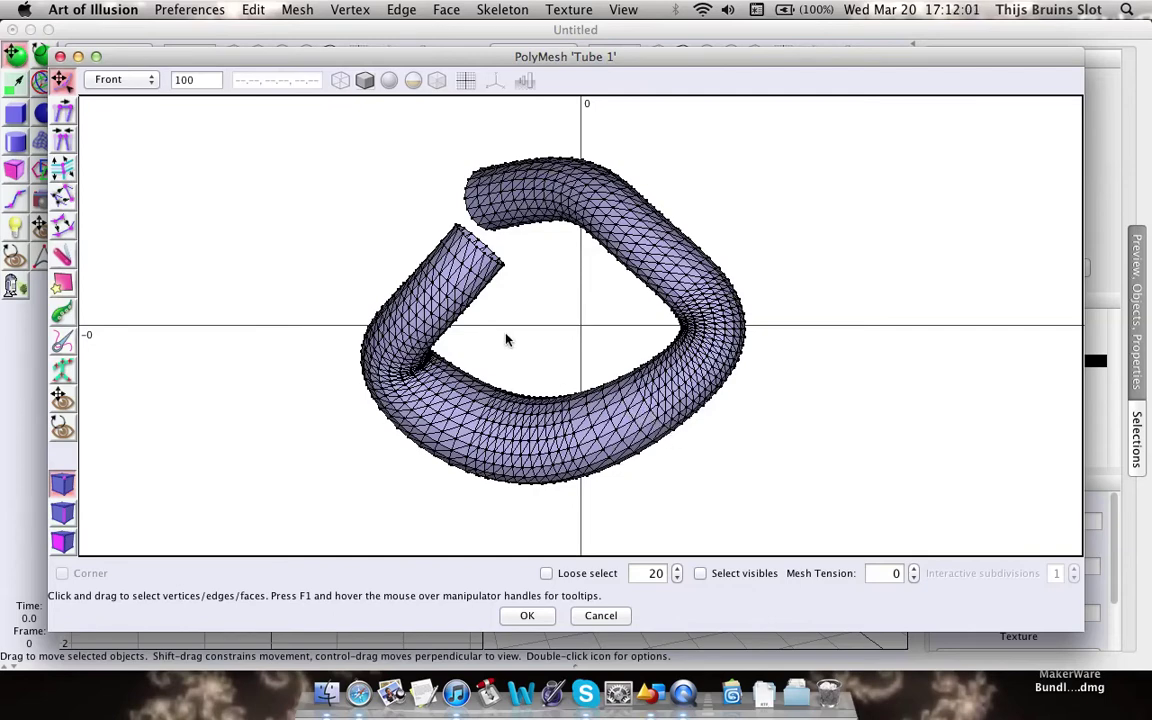
{"action": "middle_click_drag", "start_coordinate": [504, 332], "coordinate": [444, 372]}
{"action": "right_click_drag", "start_coordinate": [445, 377], "coordinate": [460, 290]}
{"action": "scroll", "coordinate": [551, 321], "scroll_direction": "up", "scroll_amount": 4}
{"action": "scroll", "coordinate": [491, 320], "scroll_direction": "up", "scroll_amount": 4}
Step: Thicken the mesh along its vertices normals by -0.096 to give the tube an inner wall
{"action": "left_click", "coordinate": [350, 9]}
{"action": "mouse_move", "coordinate": [297, 9]}
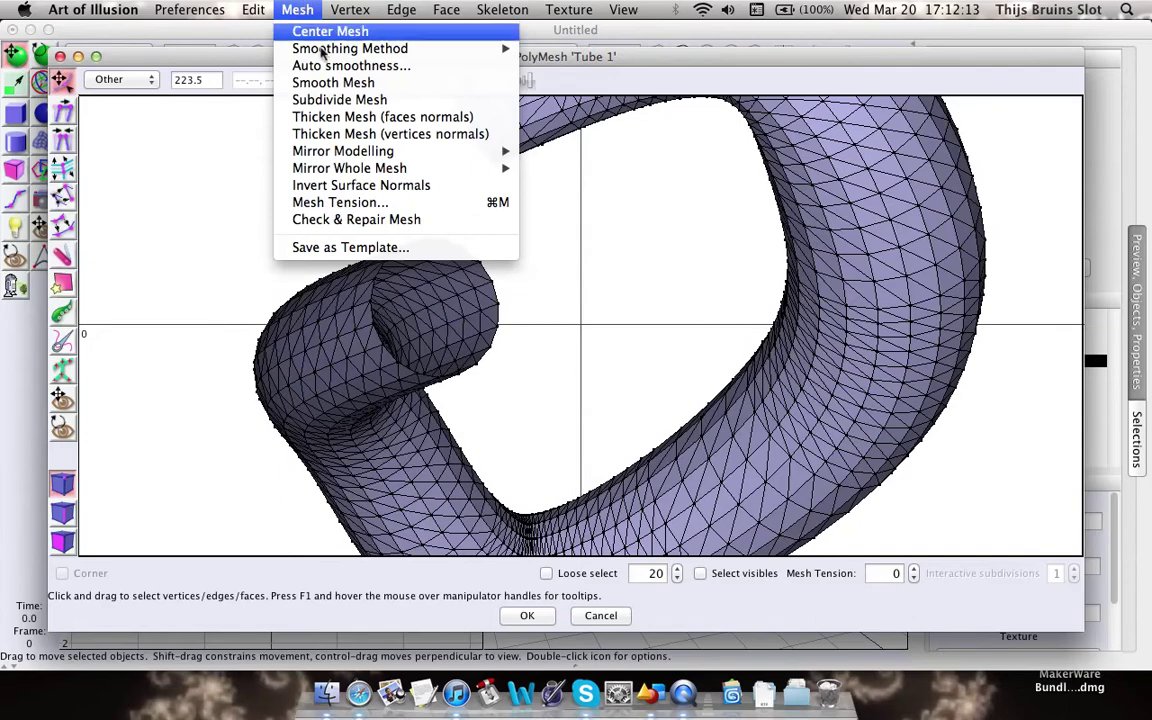
{"action": "left_click", "coordinate": [377, 134]}
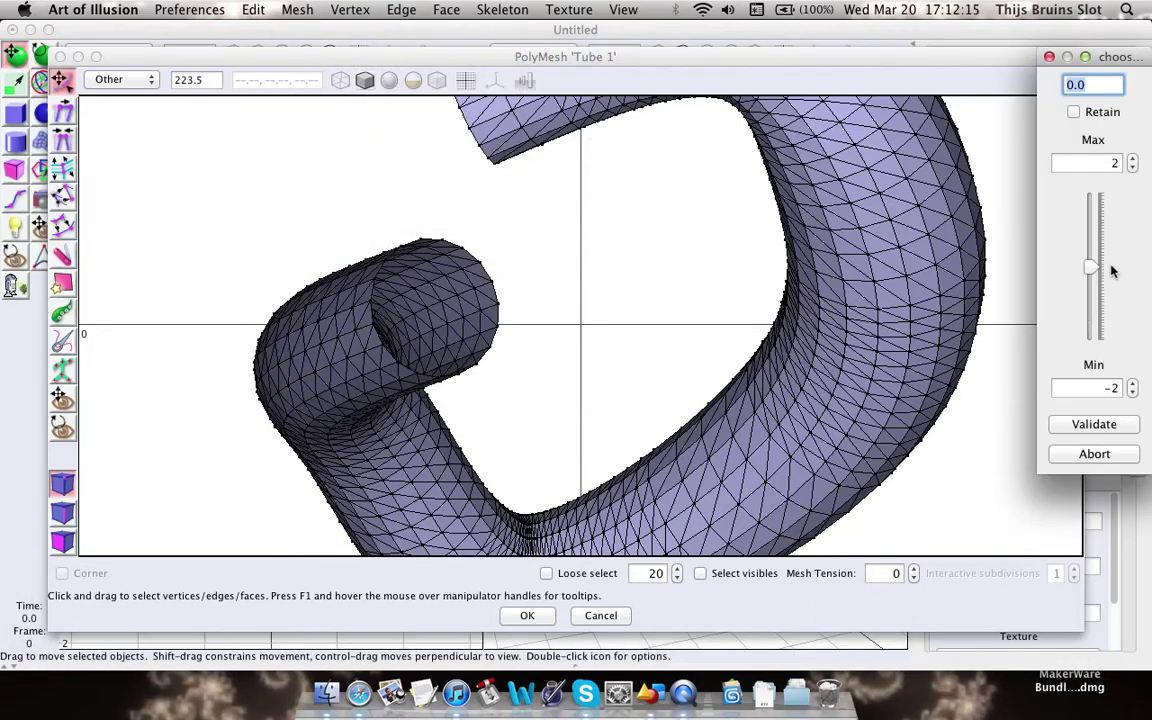
{"action": "mouse_move", "coordinate": [1092, 264]}
{"action": "left_mouse_down"}
{"action": "mouse_move", "coordinate": [1095, 327]}
{"action": "mouse_move", "coordinate": [1090, 272]}
{"action": "left_mouse_up"}
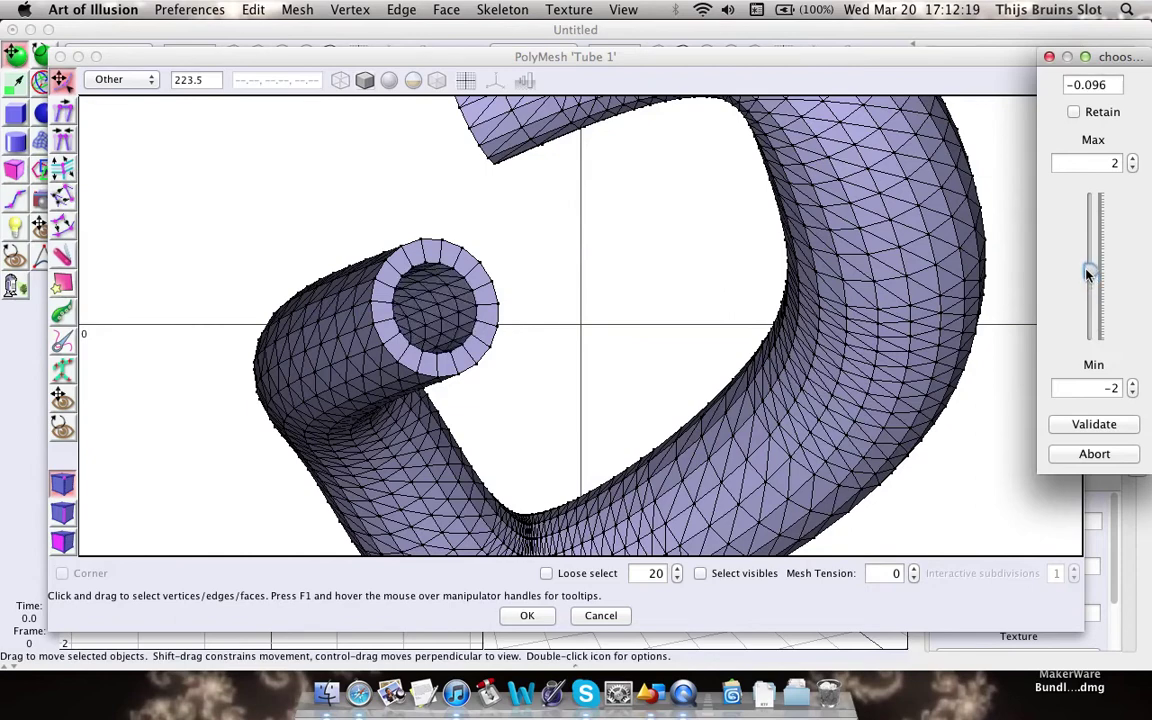
{"action": "left_click", "coordinate": [1094, 424]}
Step: Accept the mesh edits and check the tube's wall thickness in the Top and Left views
{"action": "scroll", "coordinate": [825, 288], "scroll_direction": "down", "scroll_amount": 5}
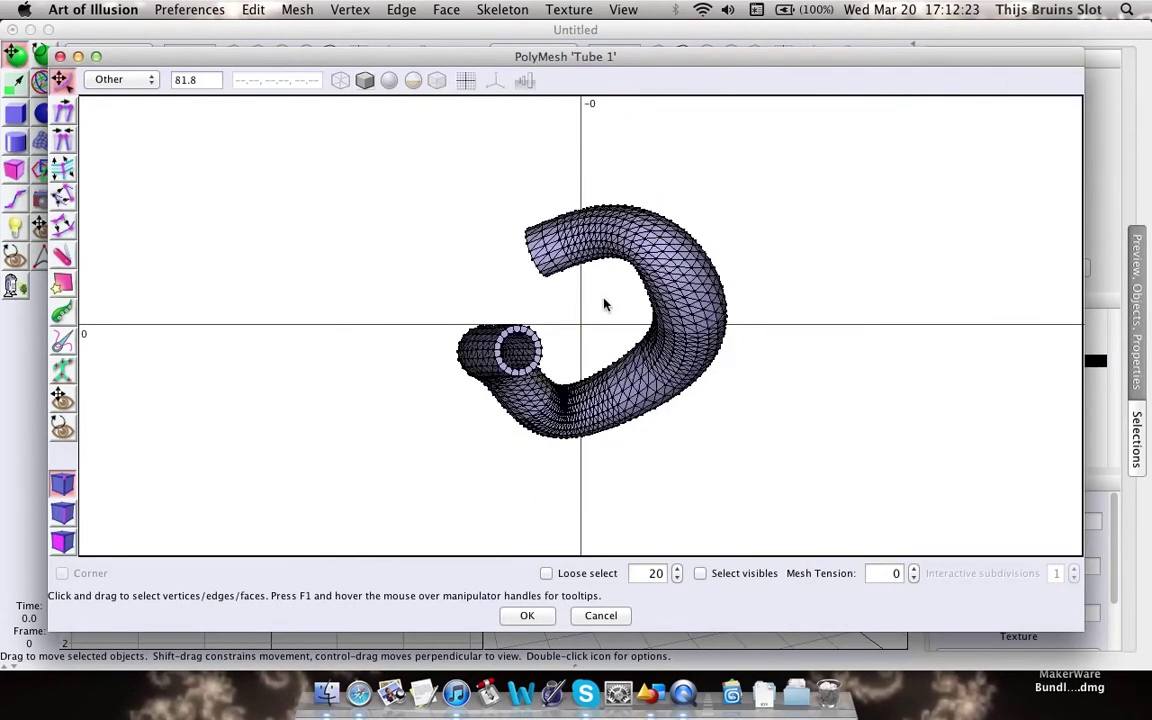
{"action": "middle_click_drag", "start_coordinate": [604, 304], "coordinate": [524, 292]}
{"action": "left_click", "coordinate": [527, 616]}
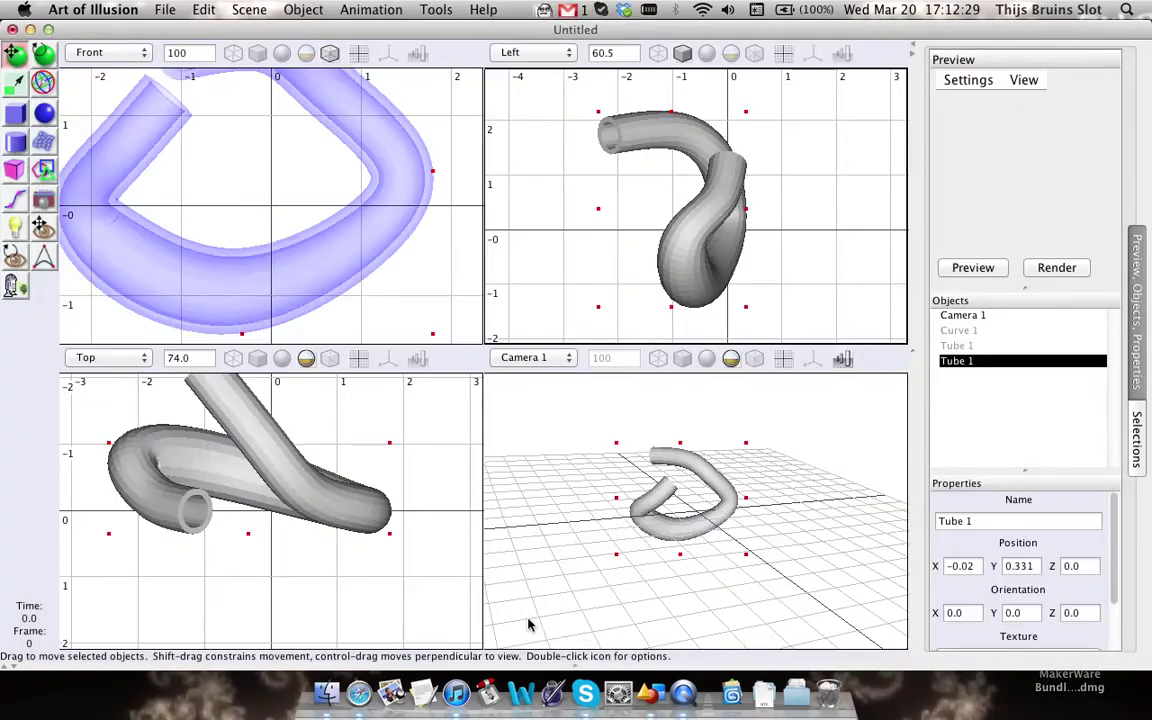
{"action": "middle_click_drag", "start_coordinate": [303, 508], "coordinate": [315, 558]}
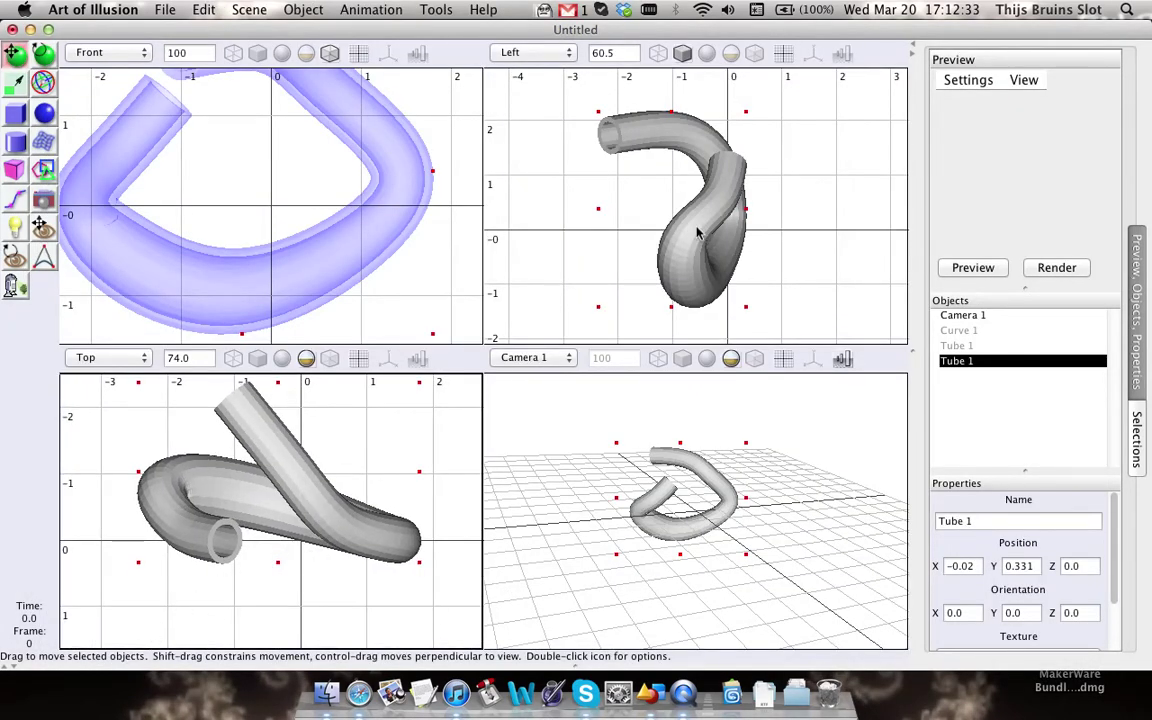
{"action": "right_click_drag", "start_coordinate": [697, 230], "coordinate": [723, 204]}
{"action": "scroll", "coordinate": [699, 226], "scroll_direction": "up", "scroll_amount": 1}
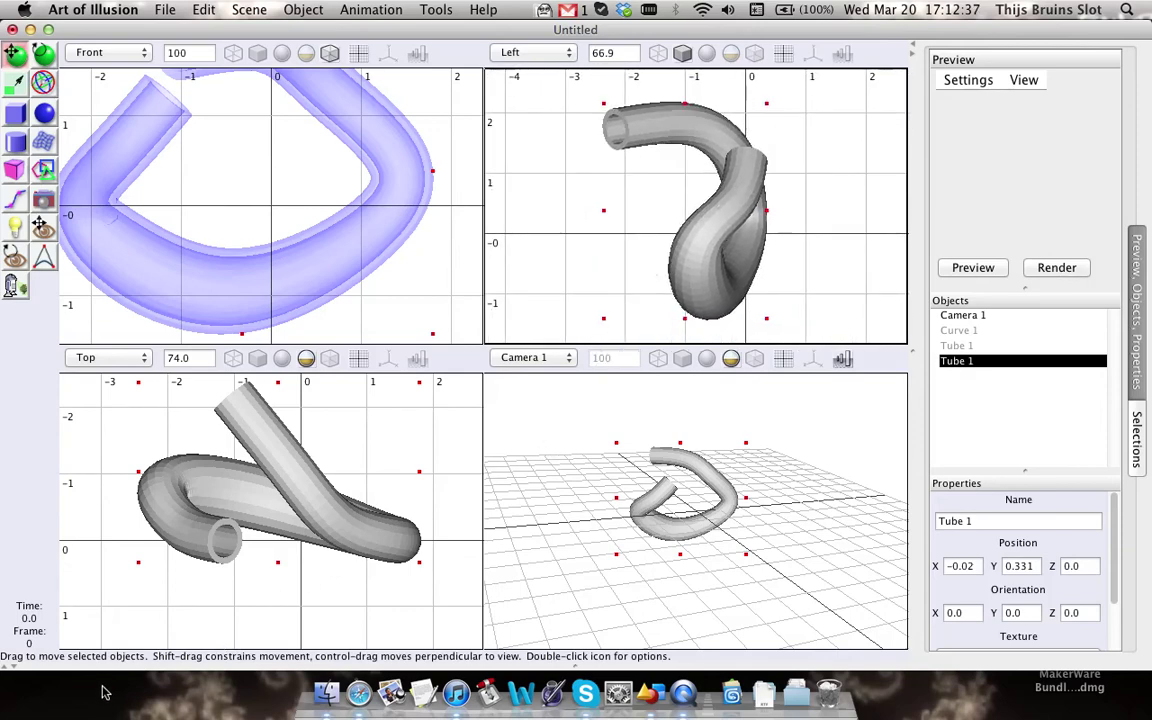